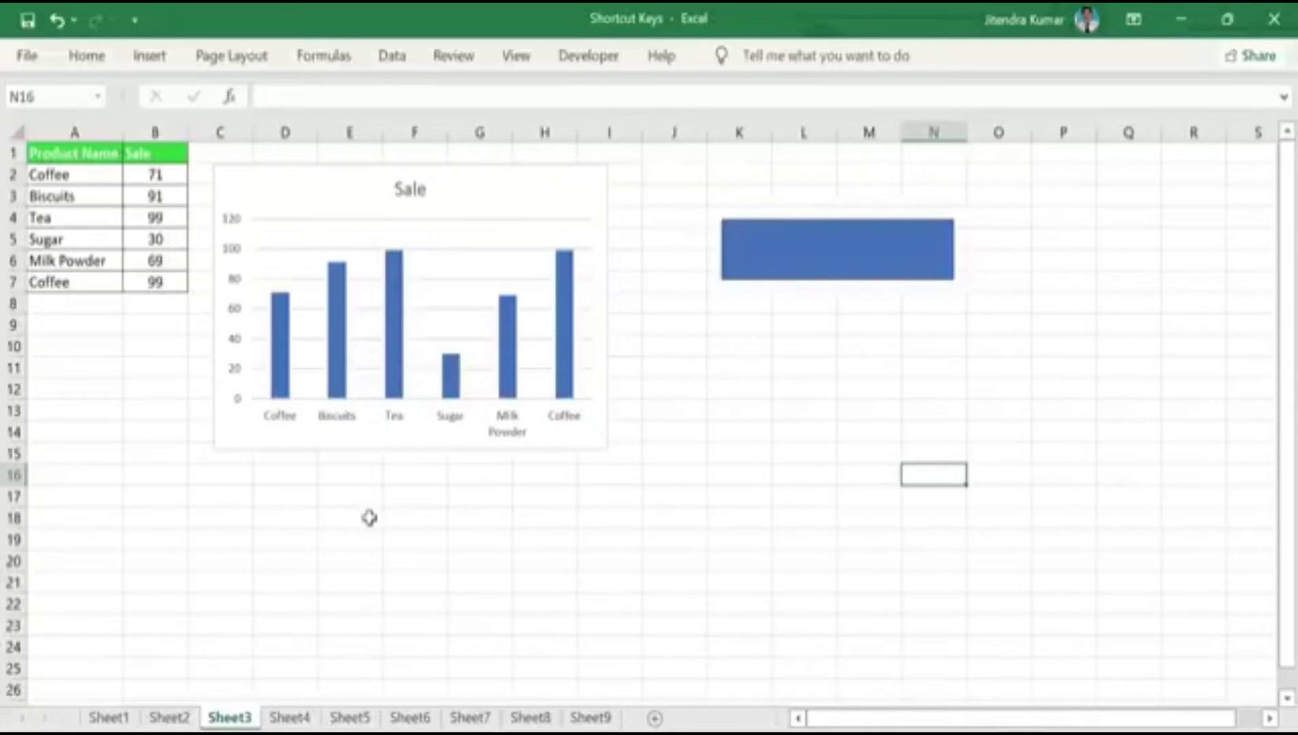
Step: Duplicate the Sale chart on Sheet3 and place the copy below the blue rectangle, starting around row 15
left_click(557, 197)
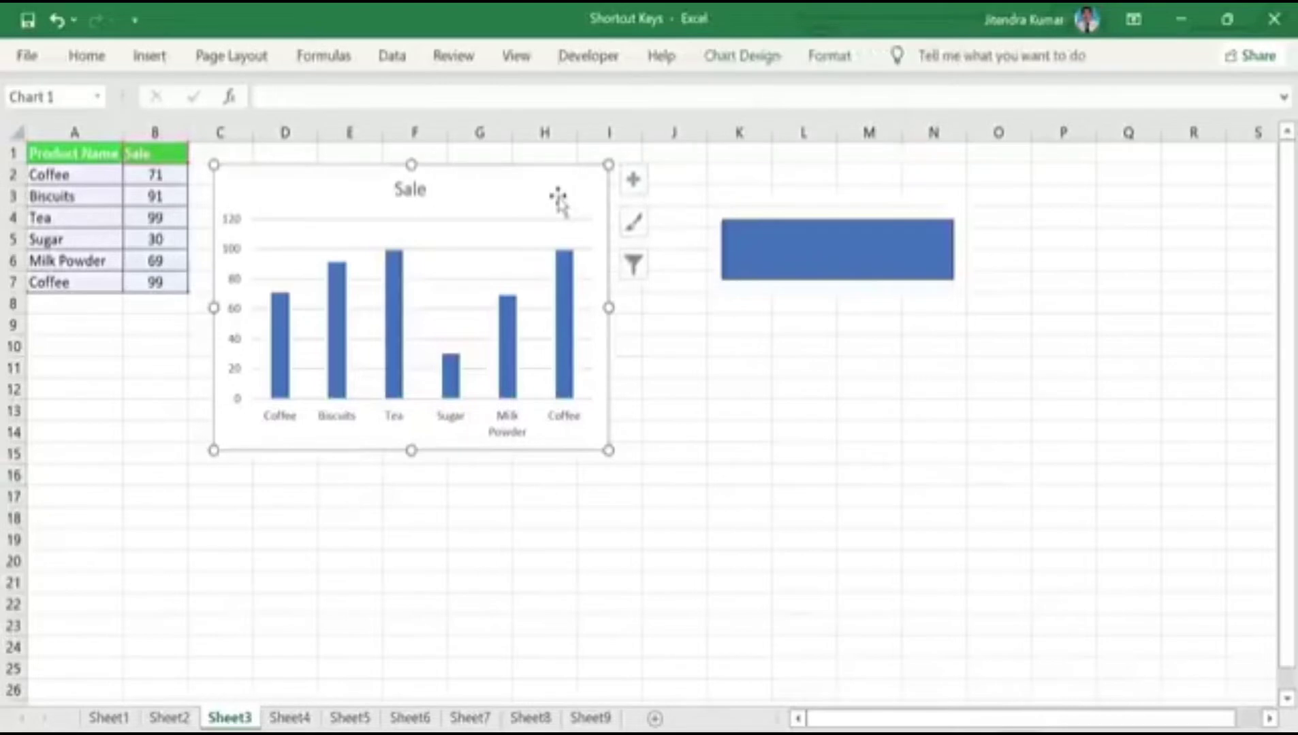
key("ctrl+d")
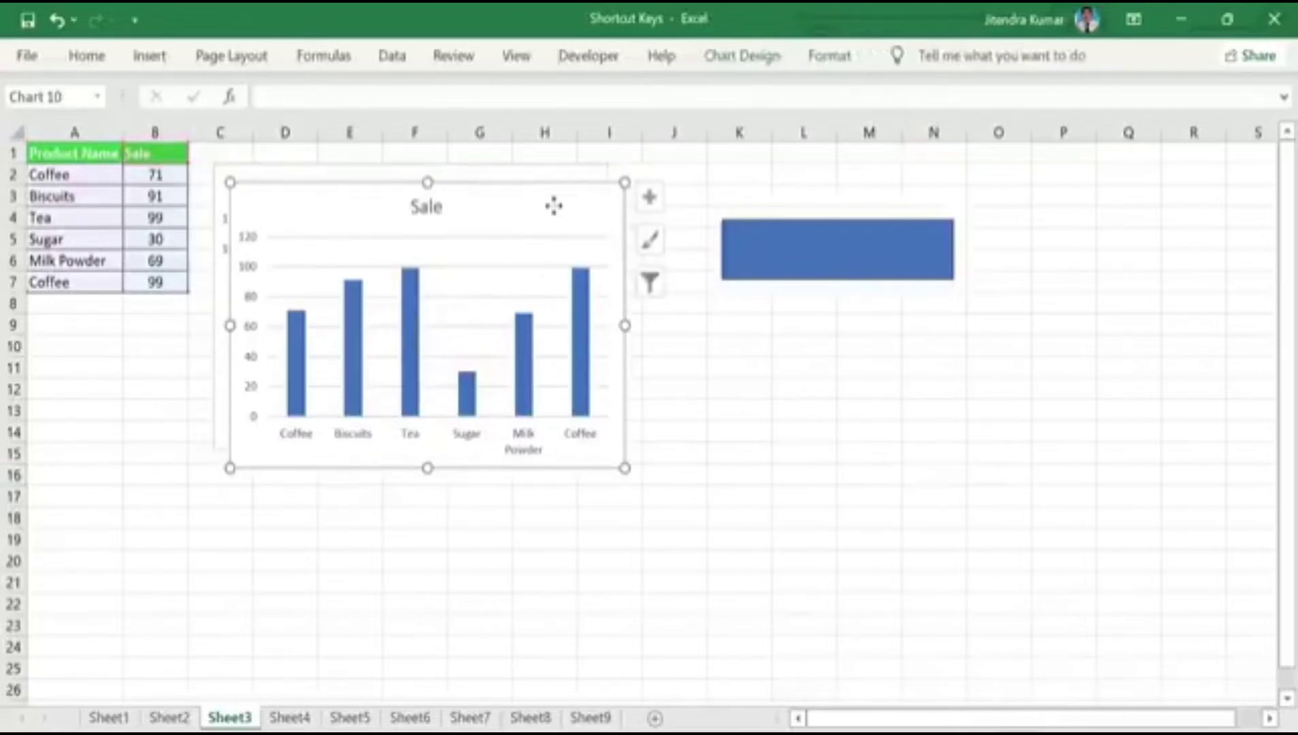
left_click_drag(553, 203, 956, 459)
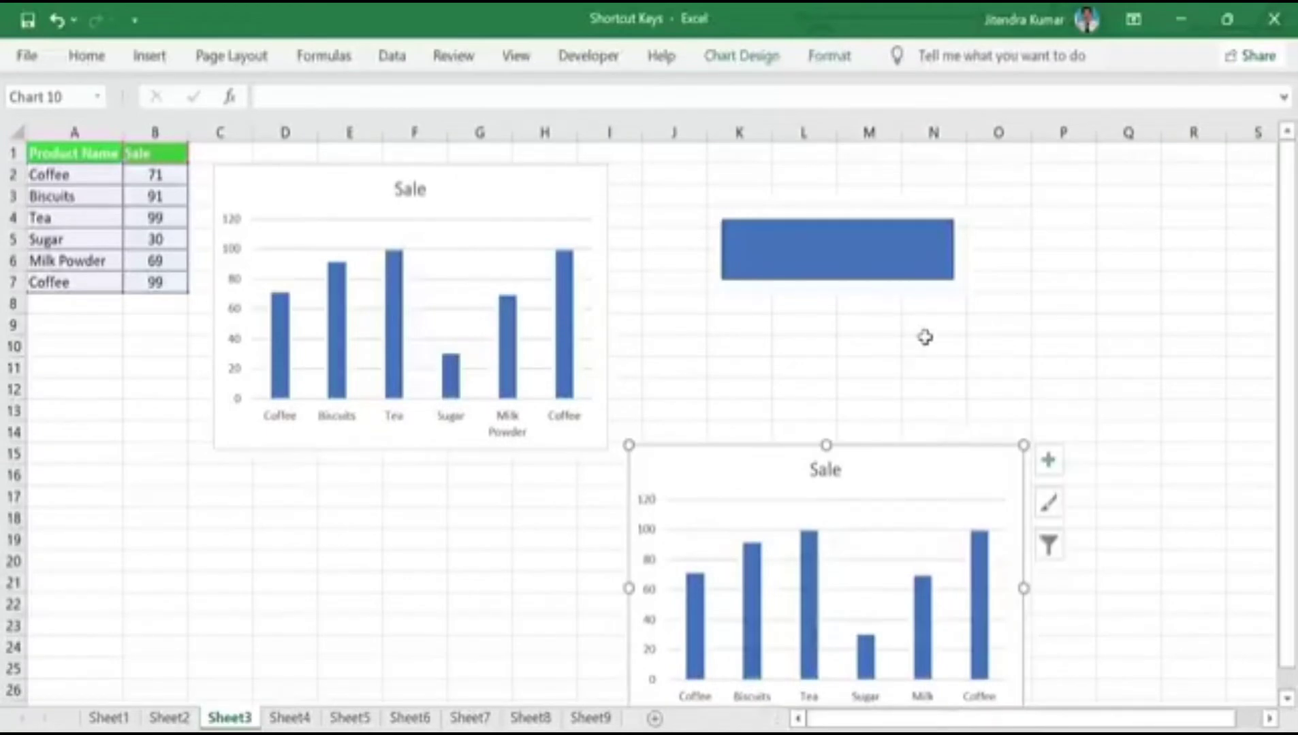
Step: Duplicate the blue rectangle and place the copy just below the original
left_click(887, 266)
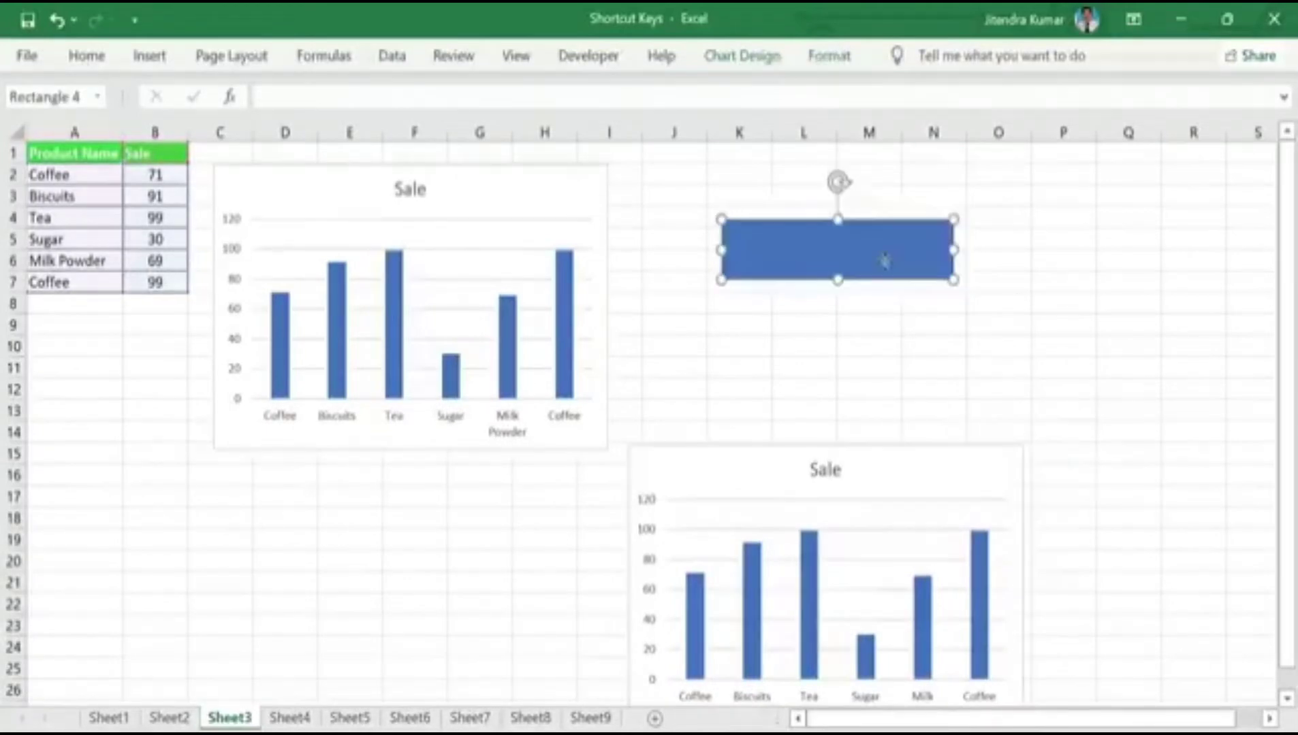
key("ctrl+d")
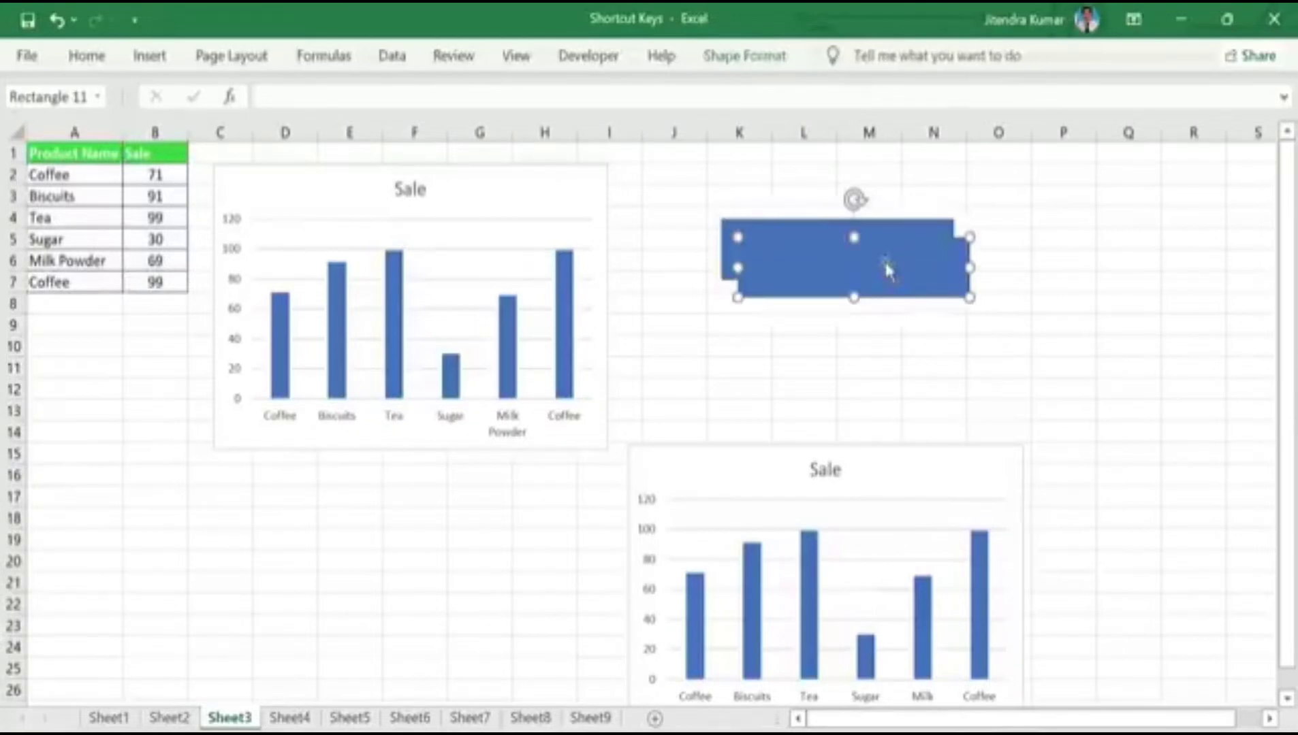
left_click_drag(886, 269, 870, 344)
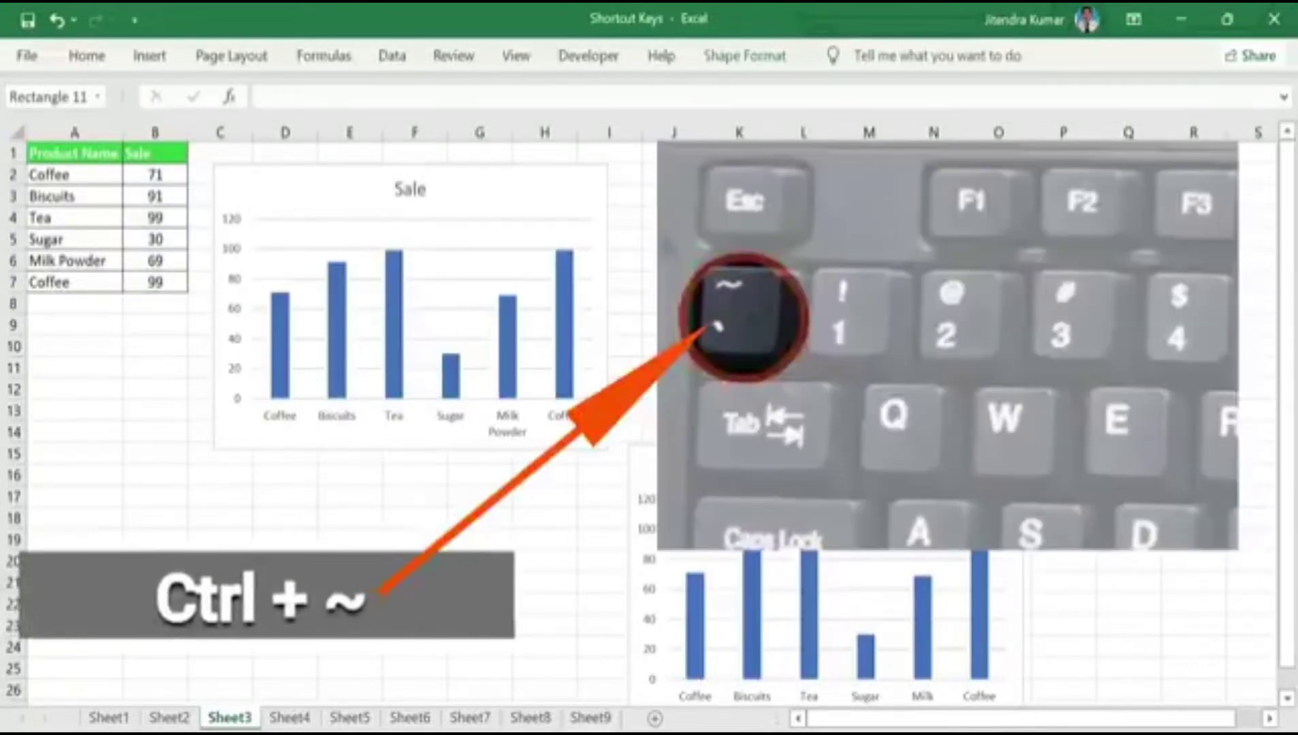
Step: On Sheet4, display the sales table's formulas instead of their results, then return to the normal view
left_click(294, 717)
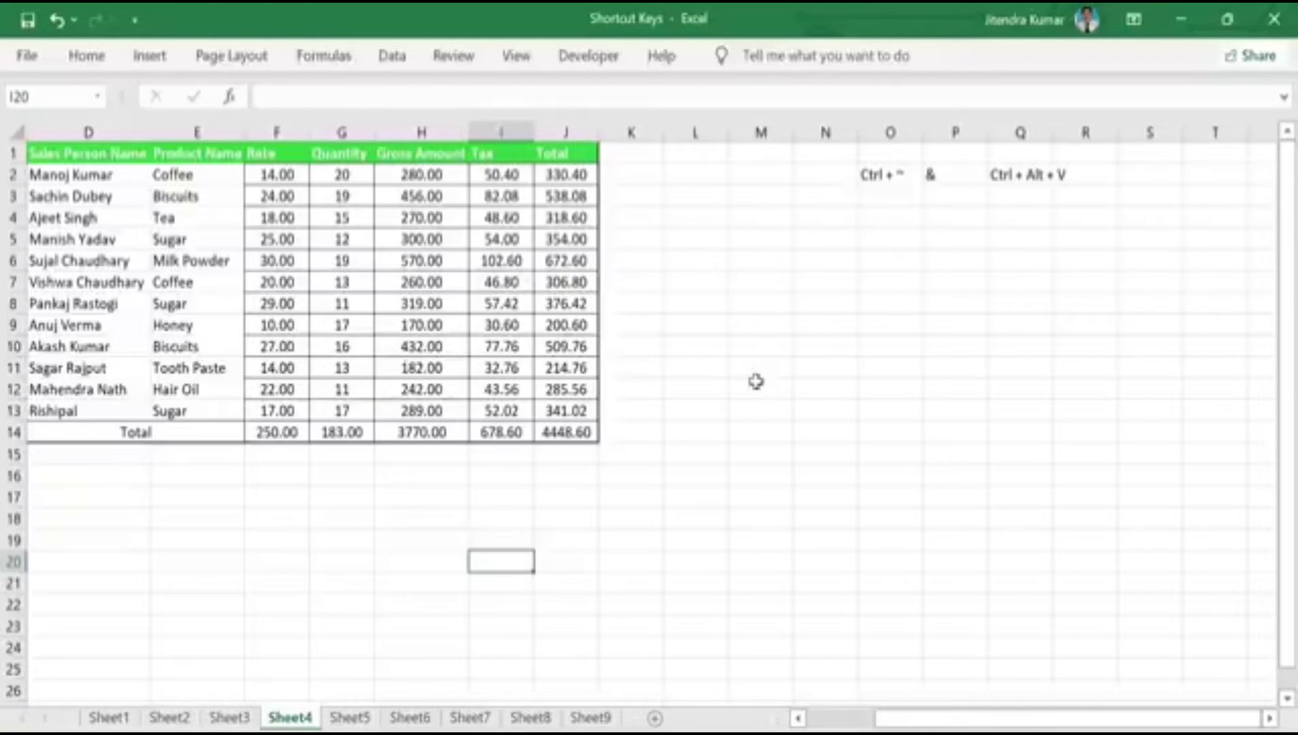
key("ctrl+grave")
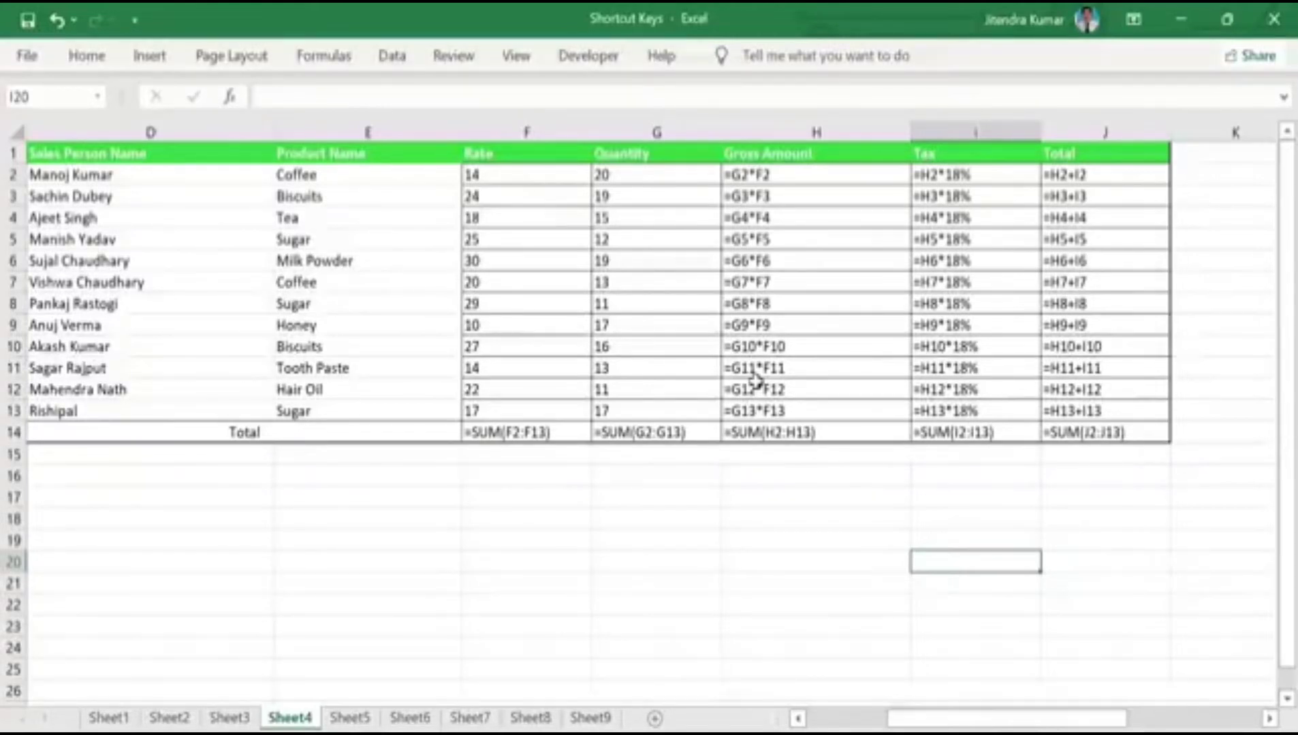
key("ctrl+grave")
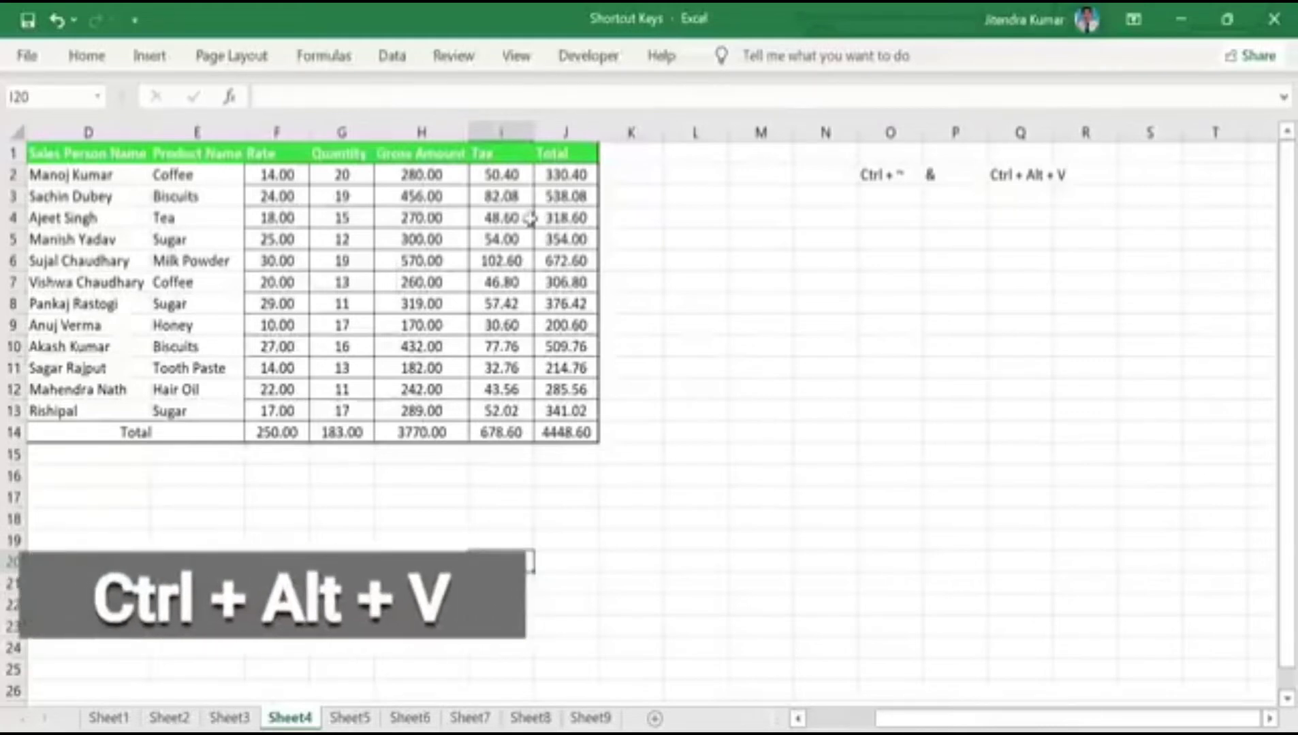
Step: Replace the formulas in F2:J14 with static results by copying the range and pasting it over itself as Values with Paste Special
left_click_drag(402, 176, 583, 439)
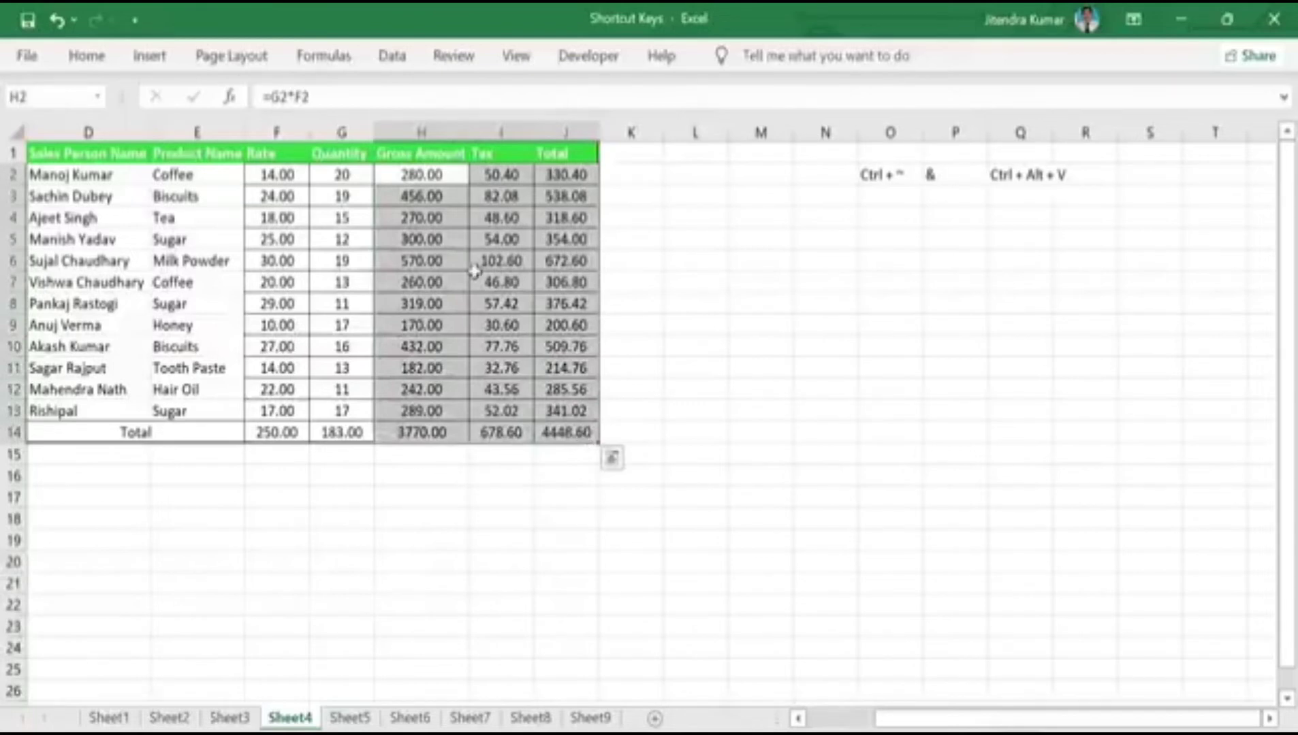
left_click(501, 604)
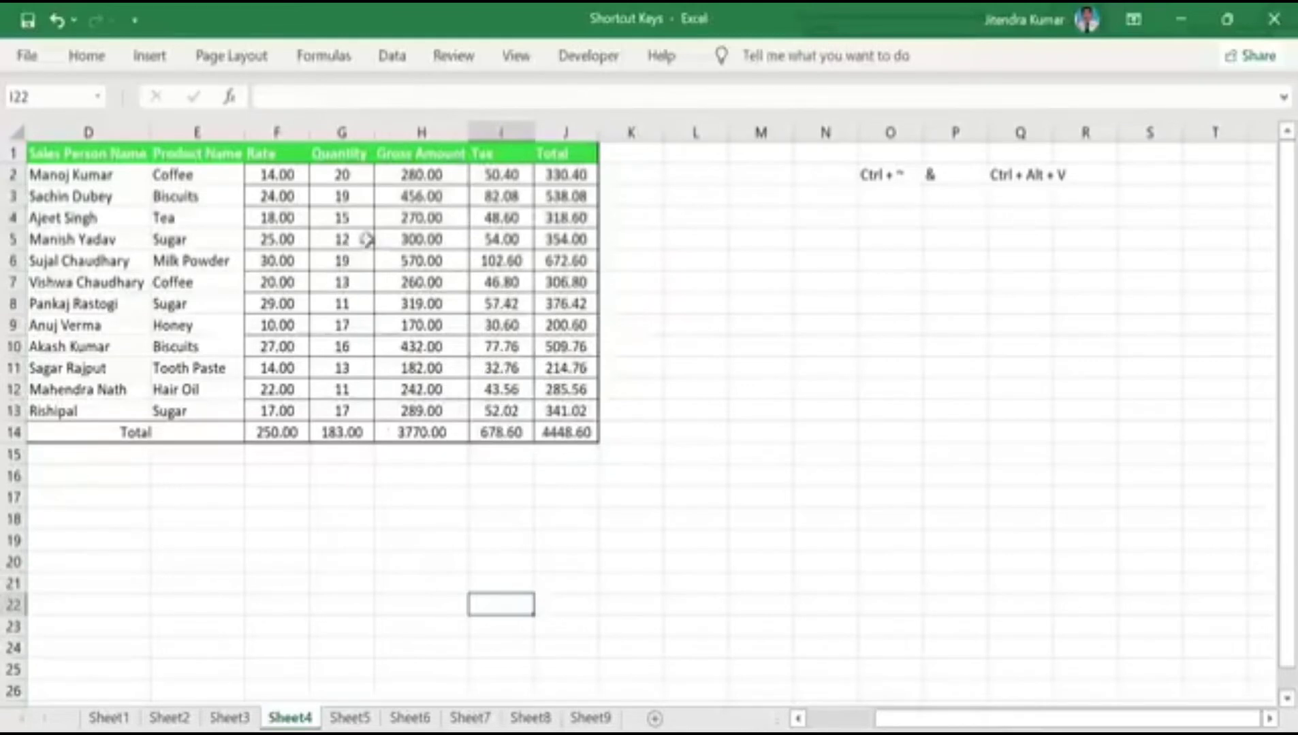
left_click_drag(272, 174, 575, 431)
key("ctrl+c")
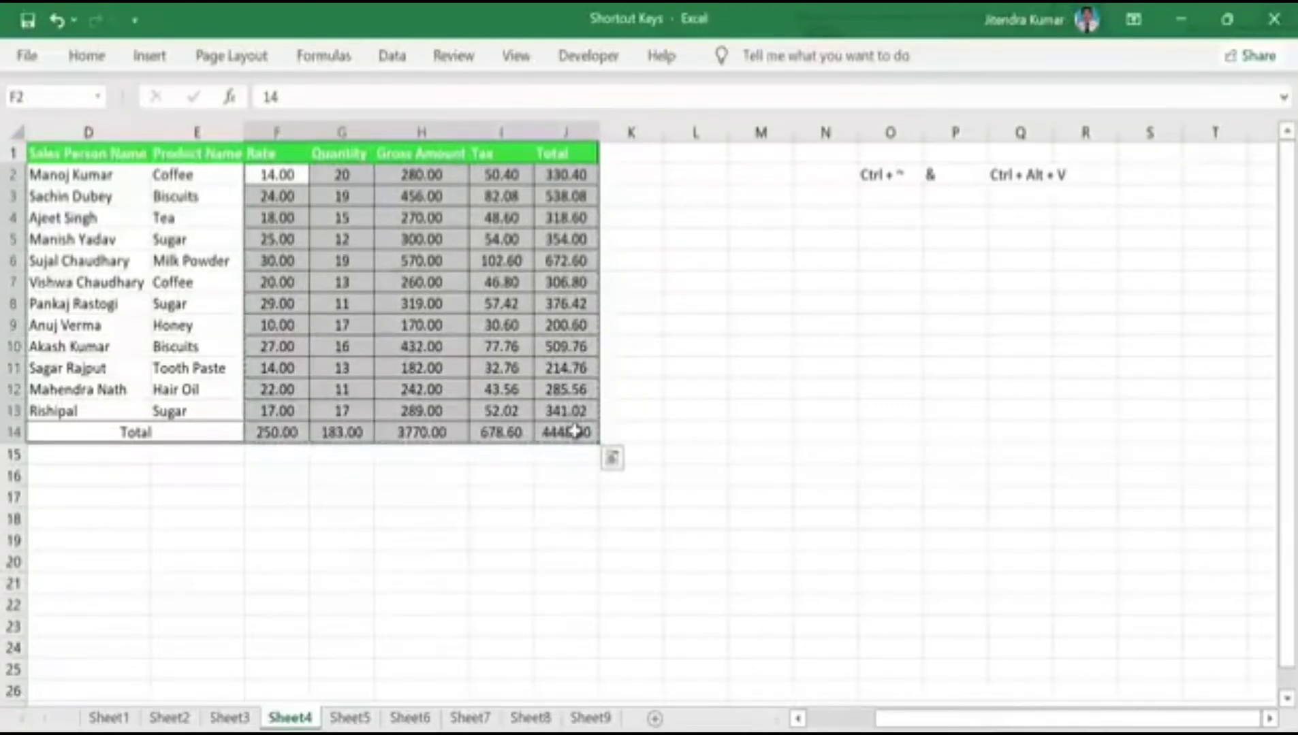
key("ctrl+alt+v")
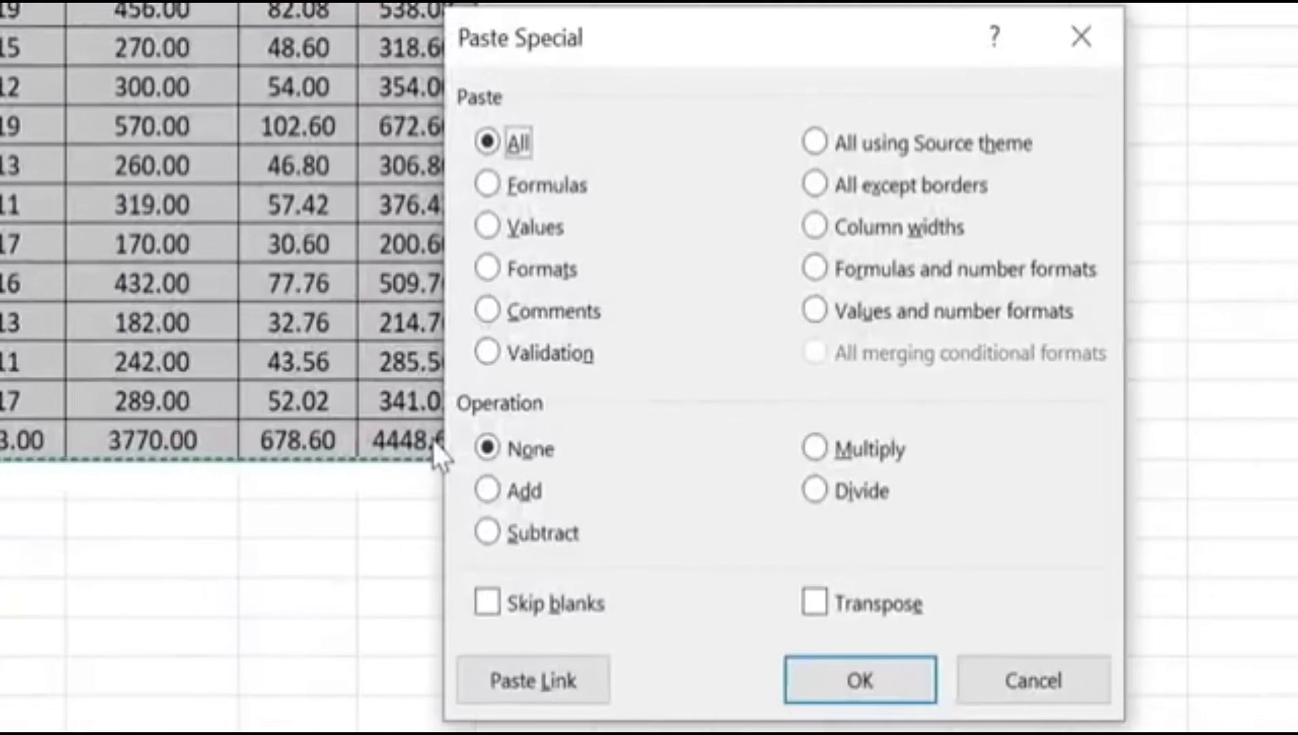
key("v")
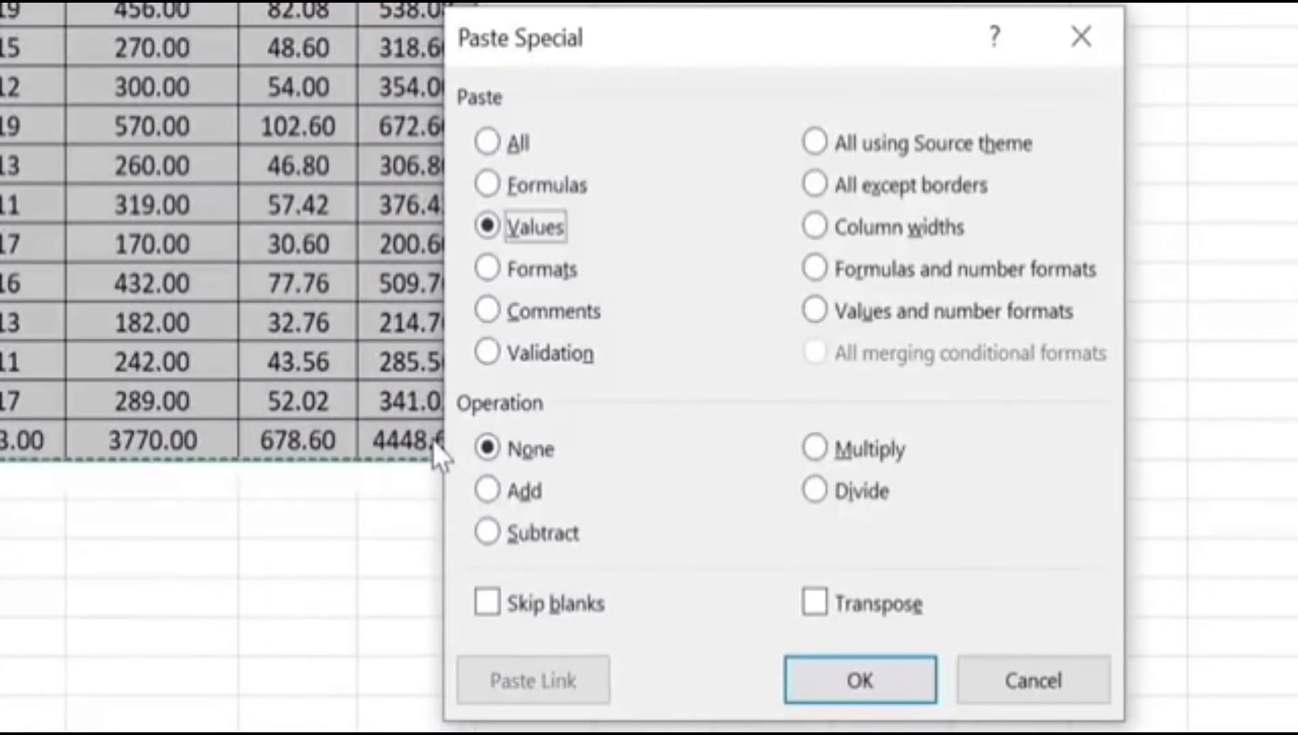
key("Return")
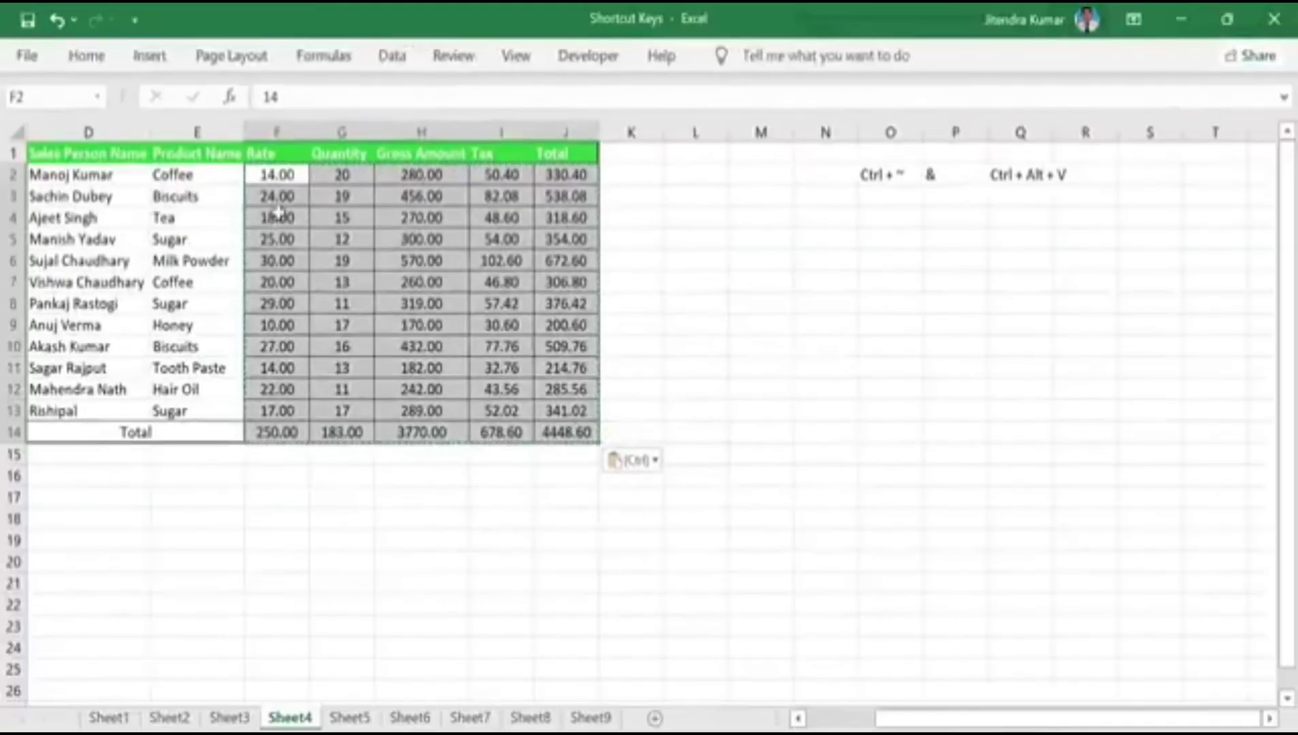
Step: Check cells across the Rate to Total columns for remaining formulas, including with the formula display switched on and back off
left_click(280, 212)
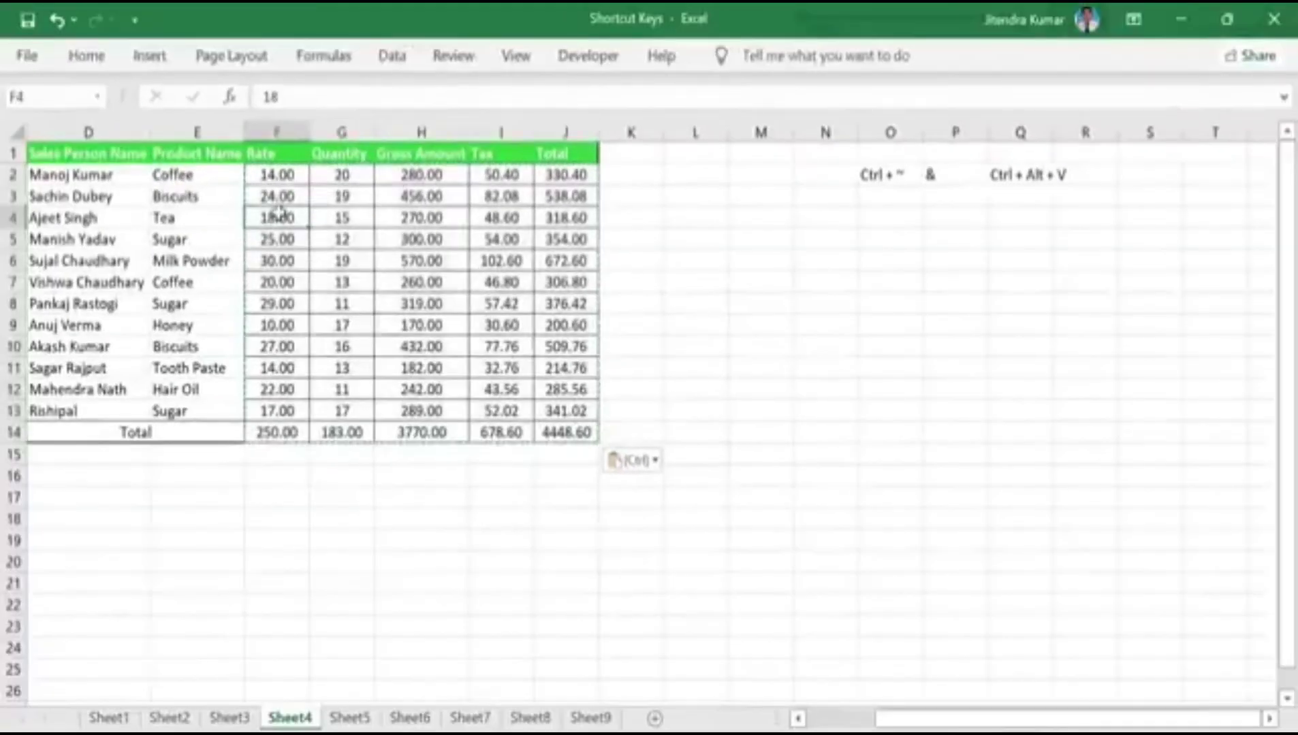
key("Right")
key("Right")
key("Right")
key("Down")
key("Down")
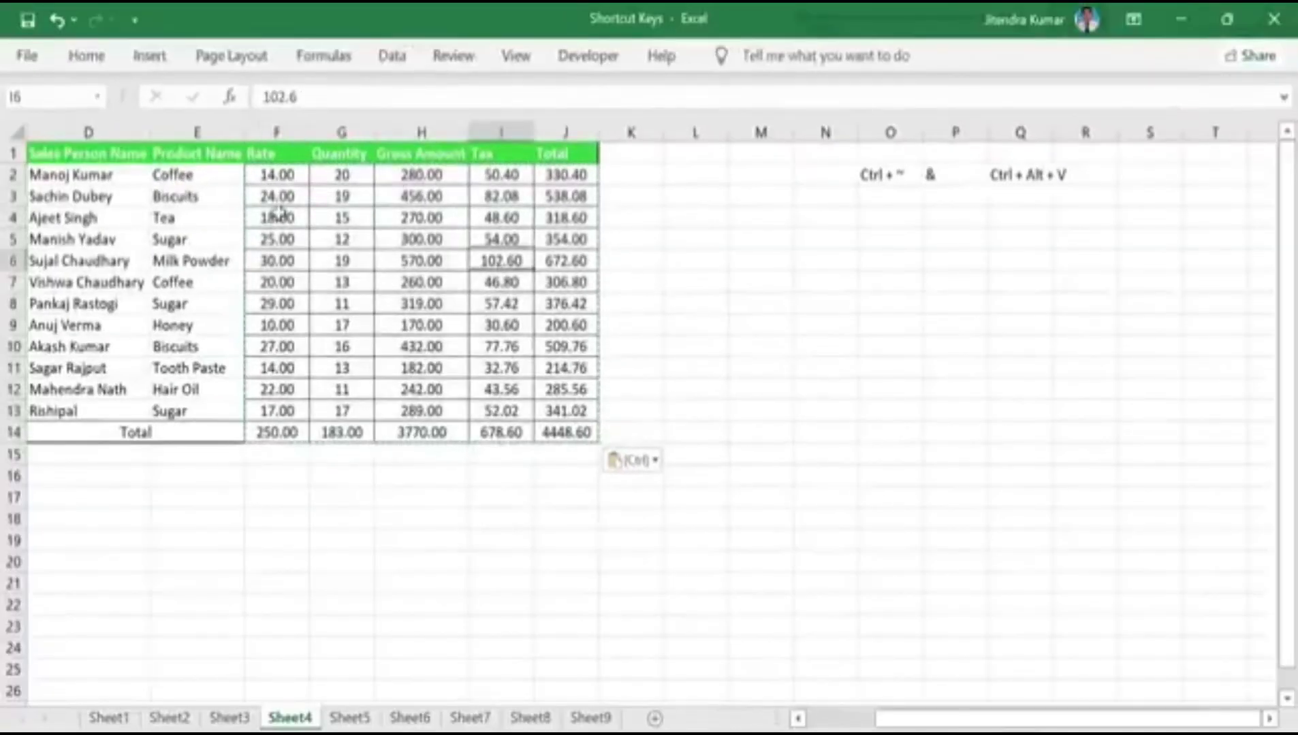
key("Right")
key("Down")
key("Down")
key("Left")
key("Left")
key("Left")
key("Left")
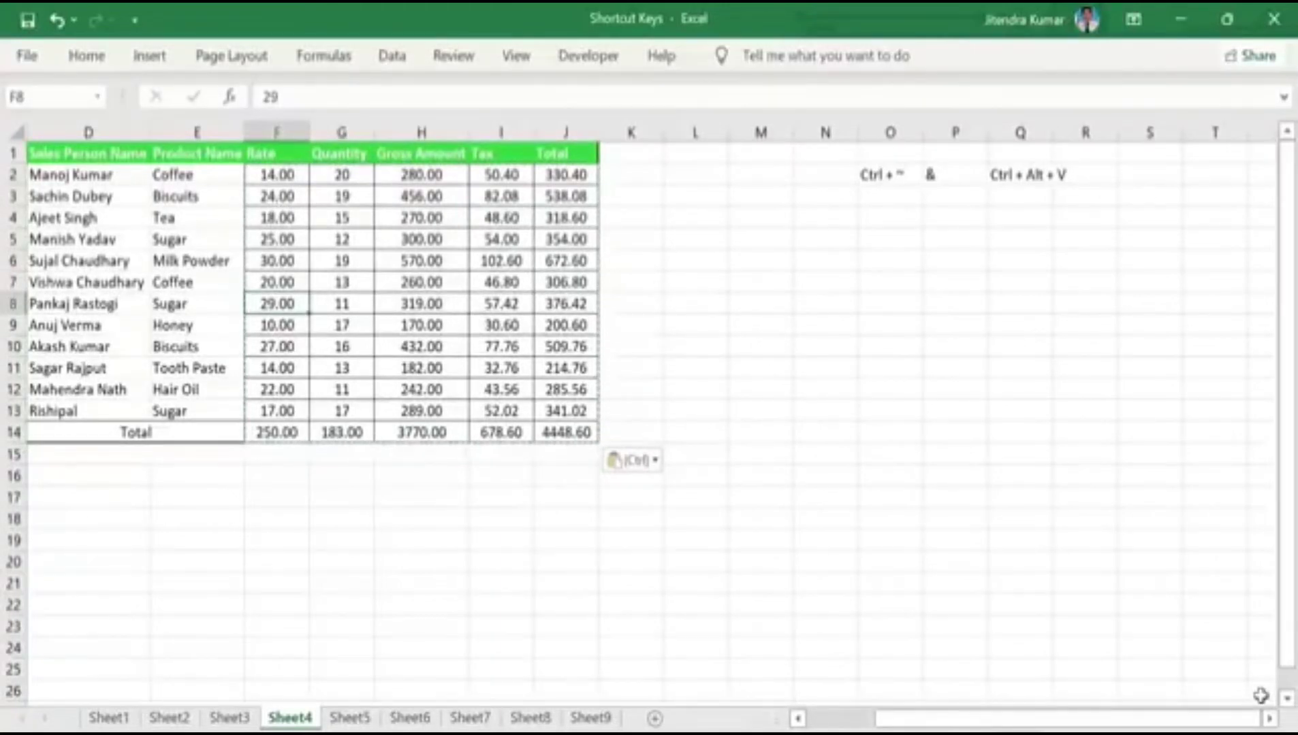
key("ctrl+grave")
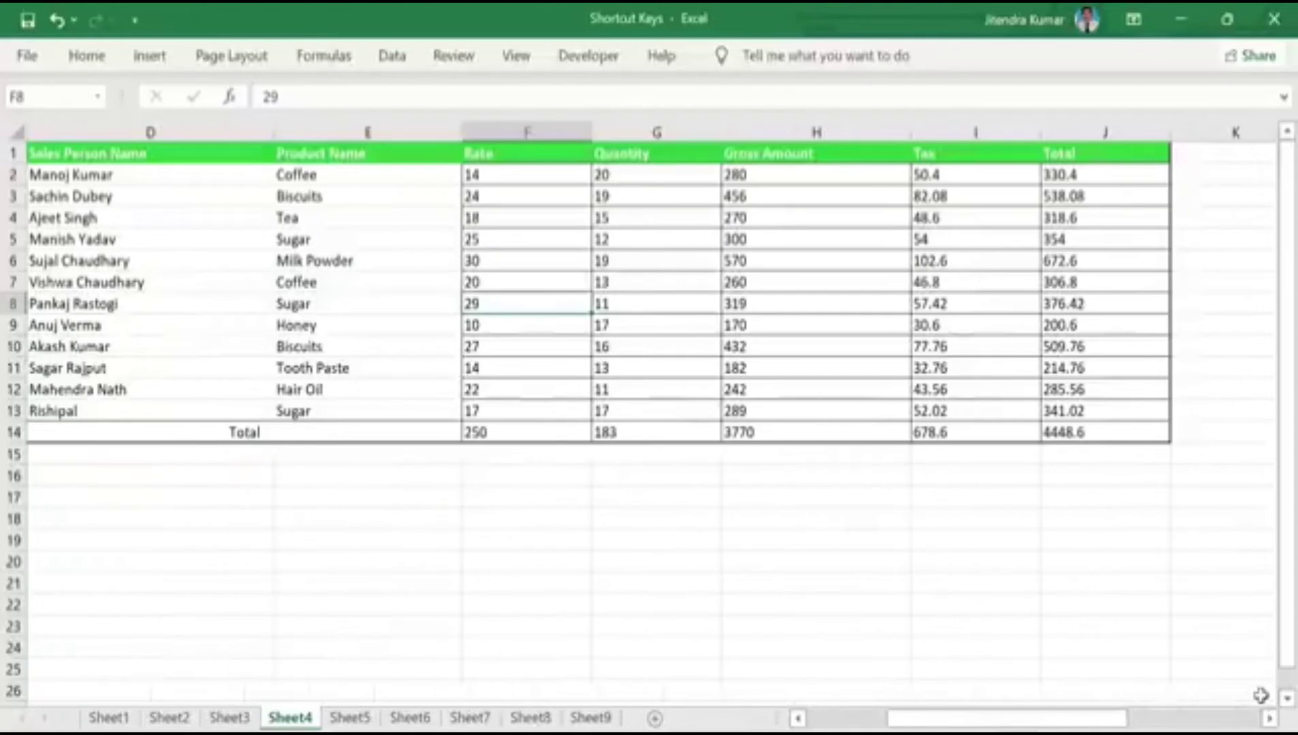
key("ctrl+grave")
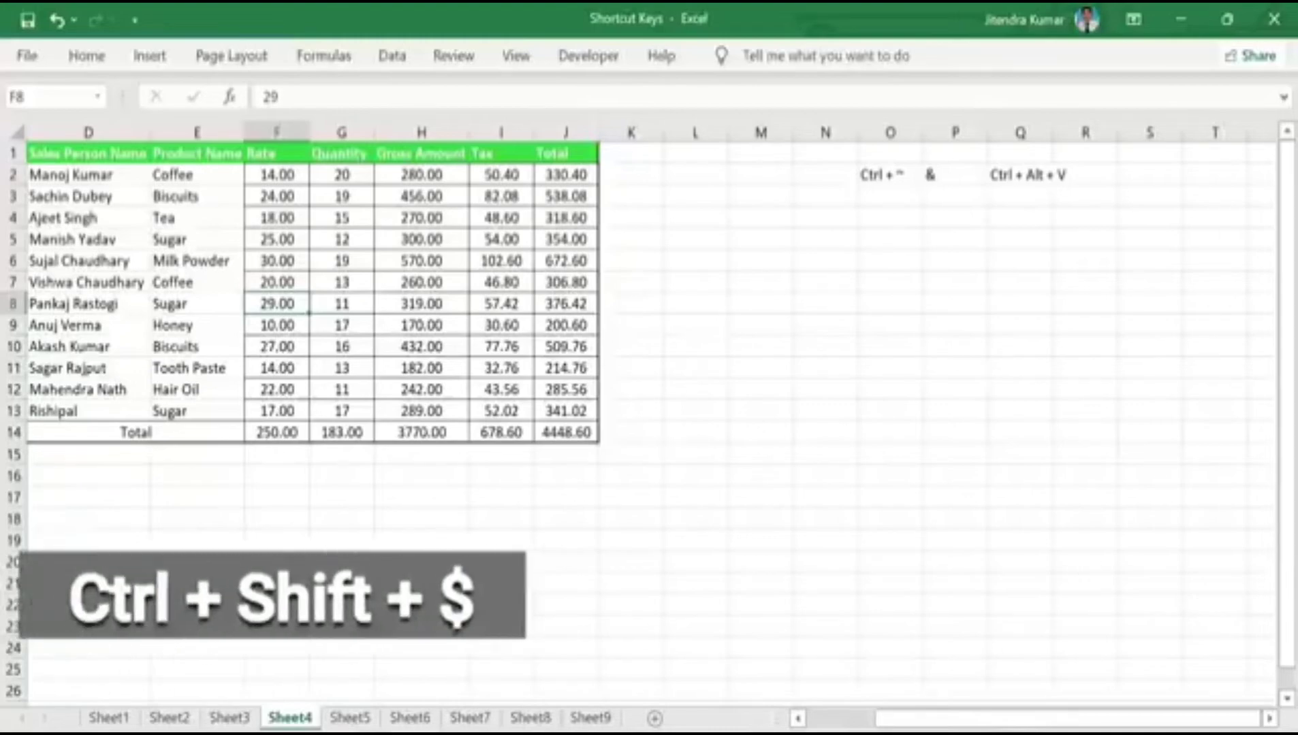
Step: On Sheet5, apply the currency format to the Sale values in B2:B11
left_click(350, 719)
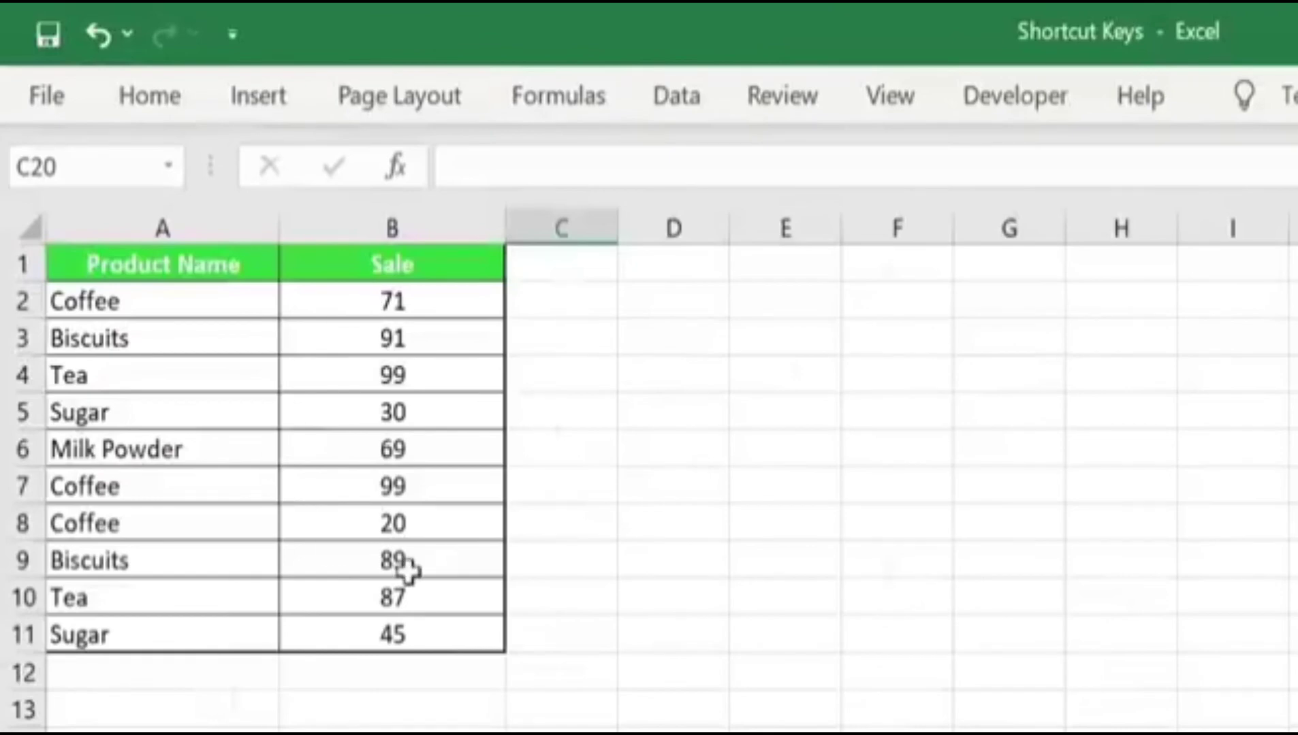
left_click(453, 309)
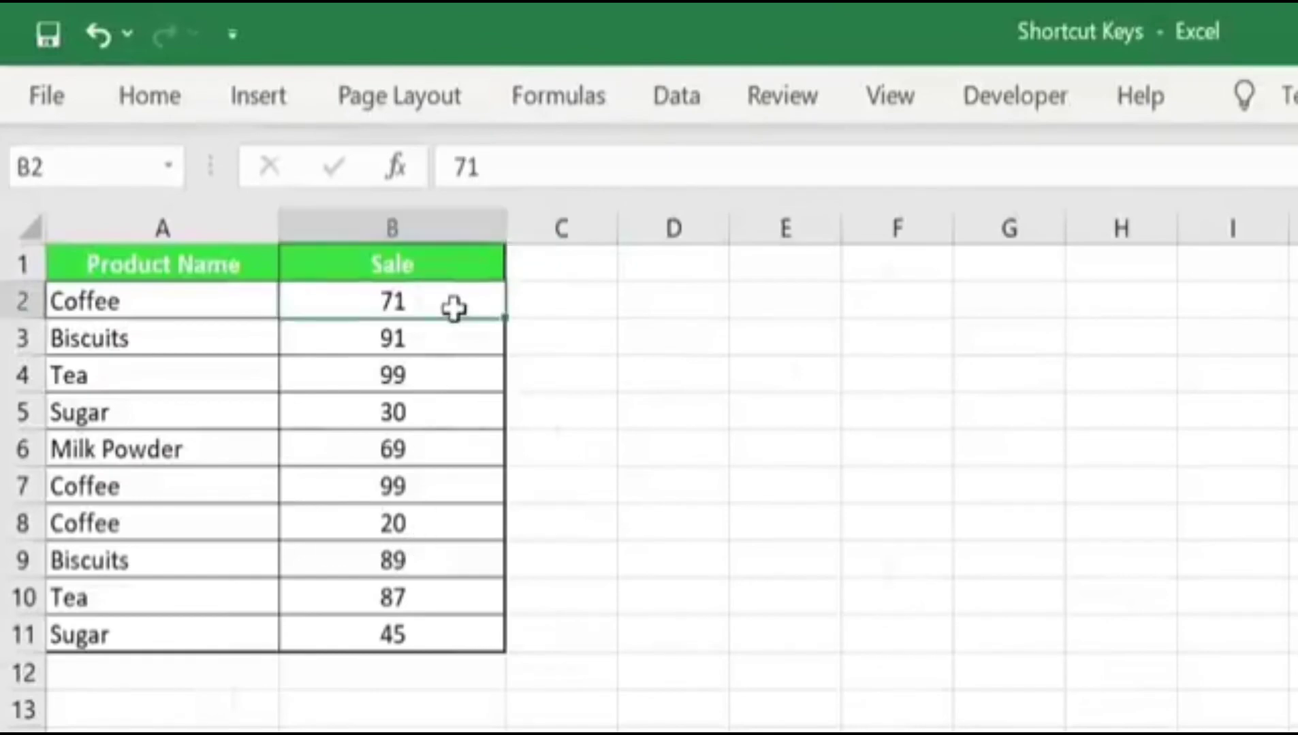
left_click_drag(453, 308, 460, 634)
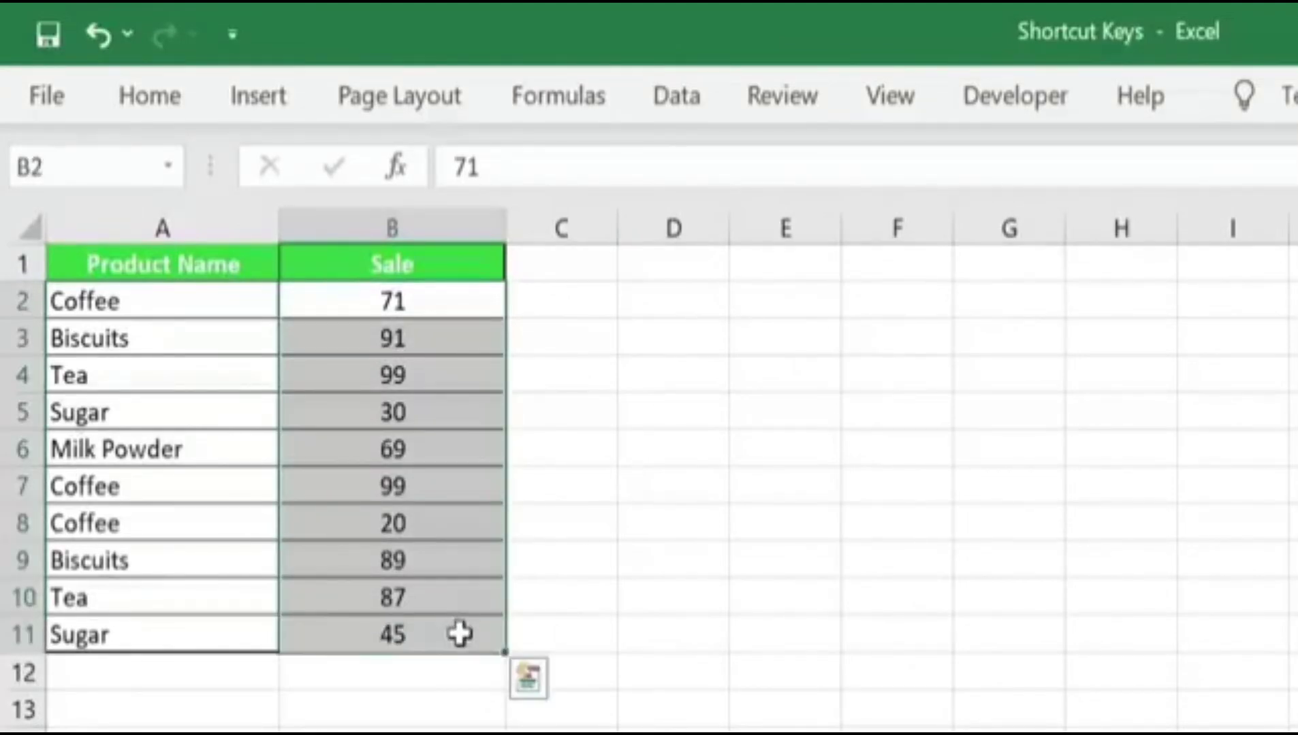
key("ctrl+shift+4")
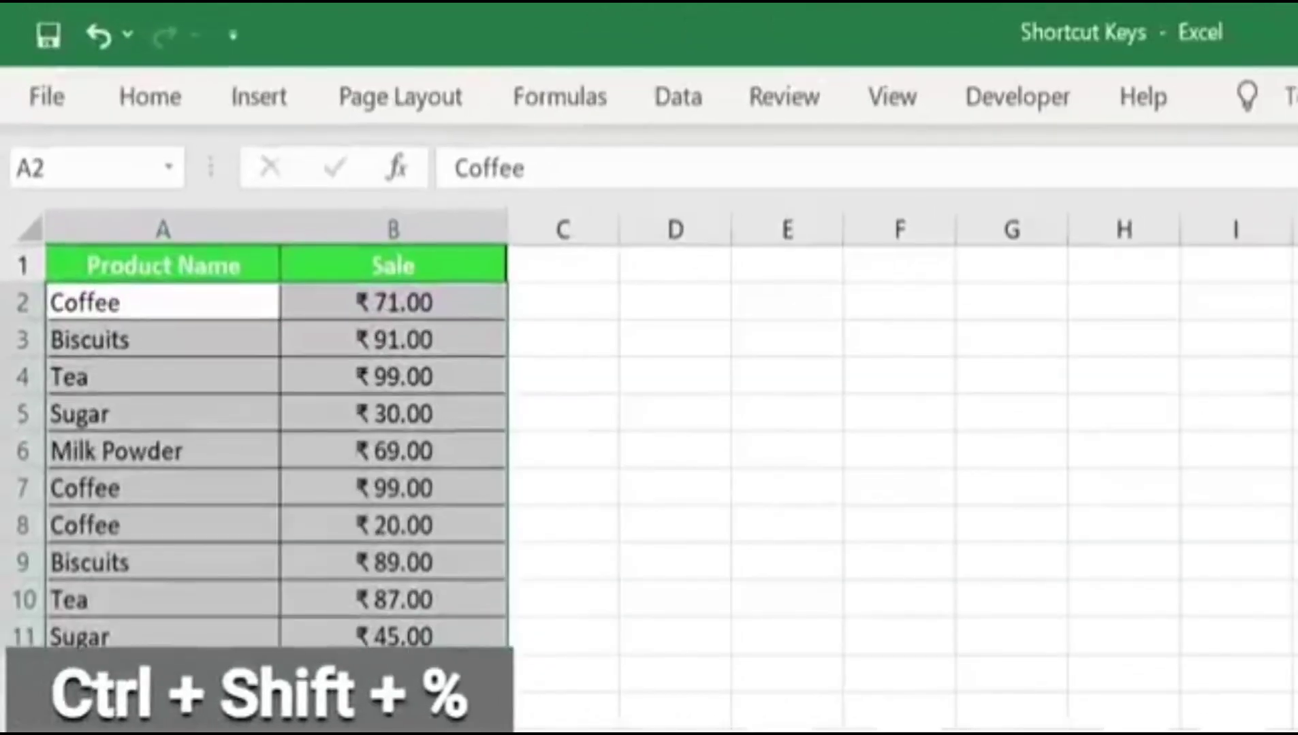
Step: Apply the percentage format to E2:E11 and enter 3 in E4, 4 in E5 and 4 in E7
left_click_drag(806, 316, 817, 640)
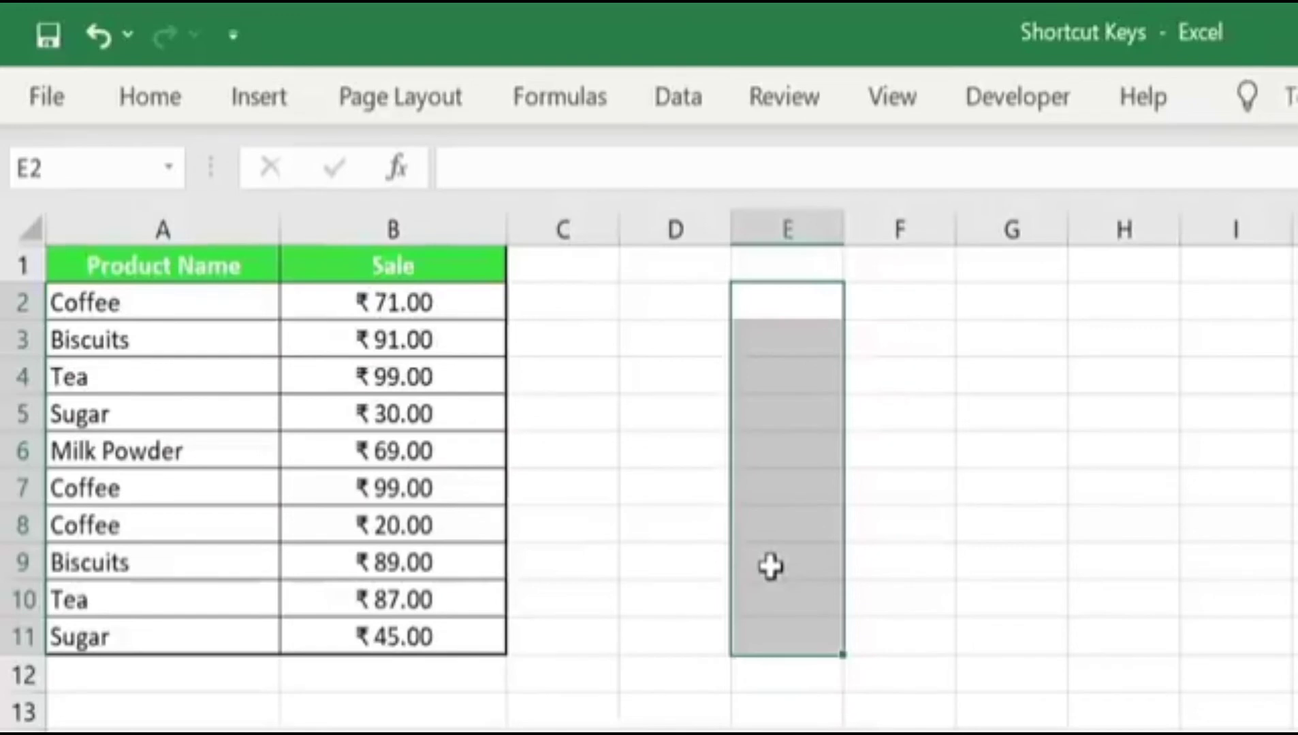
left_click(783, 374)
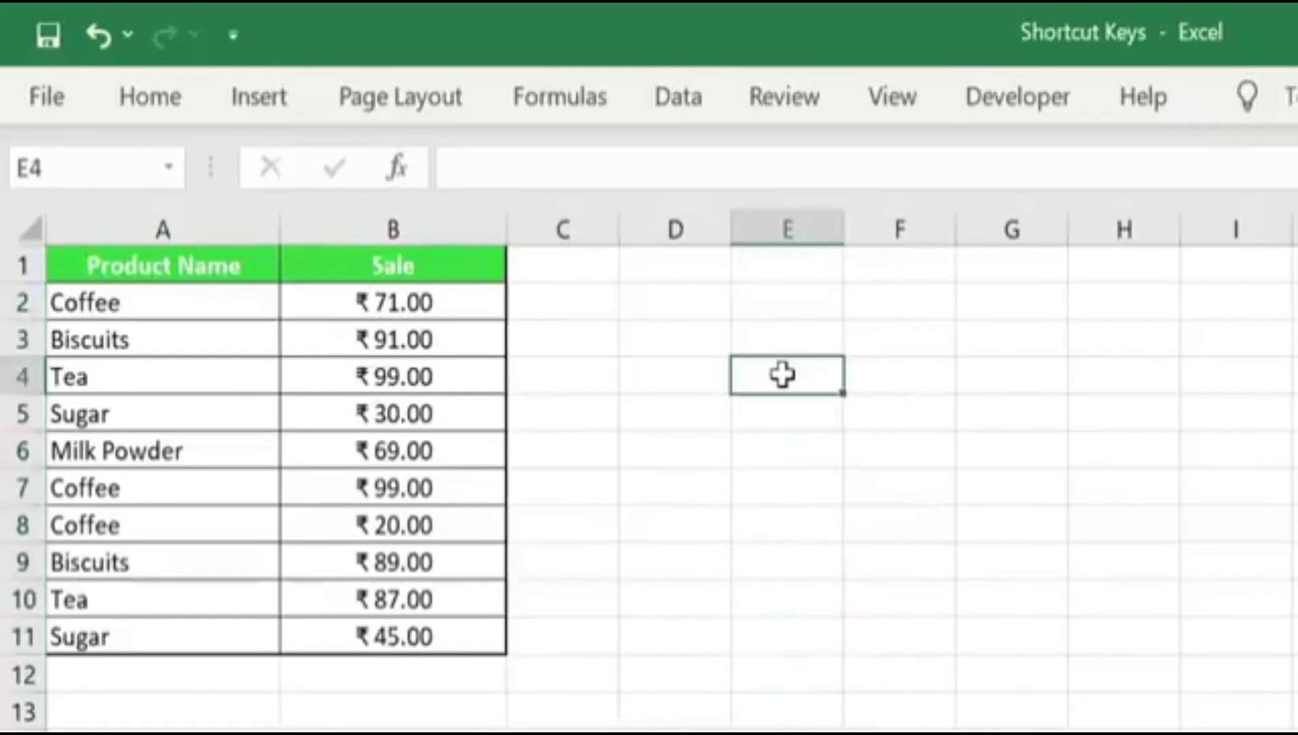
type("3")
key("Return")
type("4")
key("Return")
key("Return")
type("4")
key("Return")
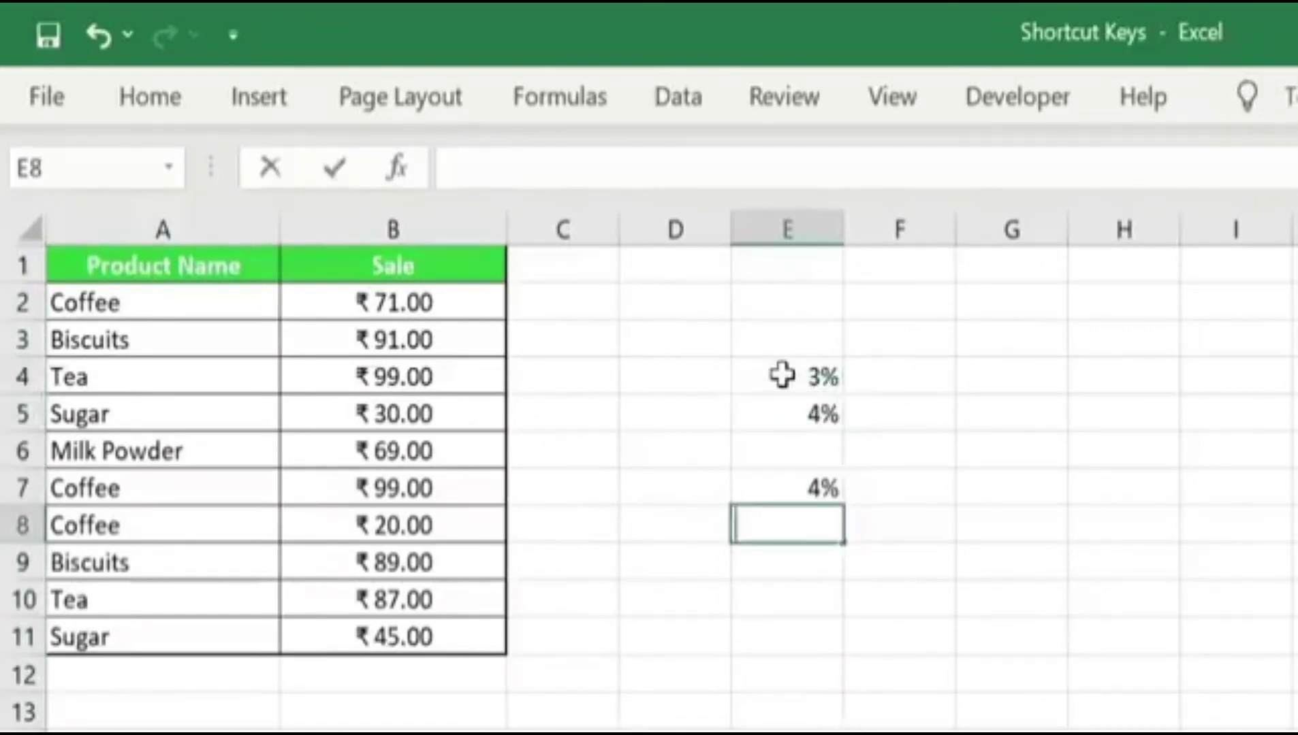
Step: Enter 4 in E8 and E9, and 5 in E6 and E10 of the percentage-formatted column
type("4")
key("Return")
type("4")
key("ctrl+Return")
key("Up")
key("Up")
key("Up")
type("5")
key("Return")
key("Down")
key("Down")
key("Down")
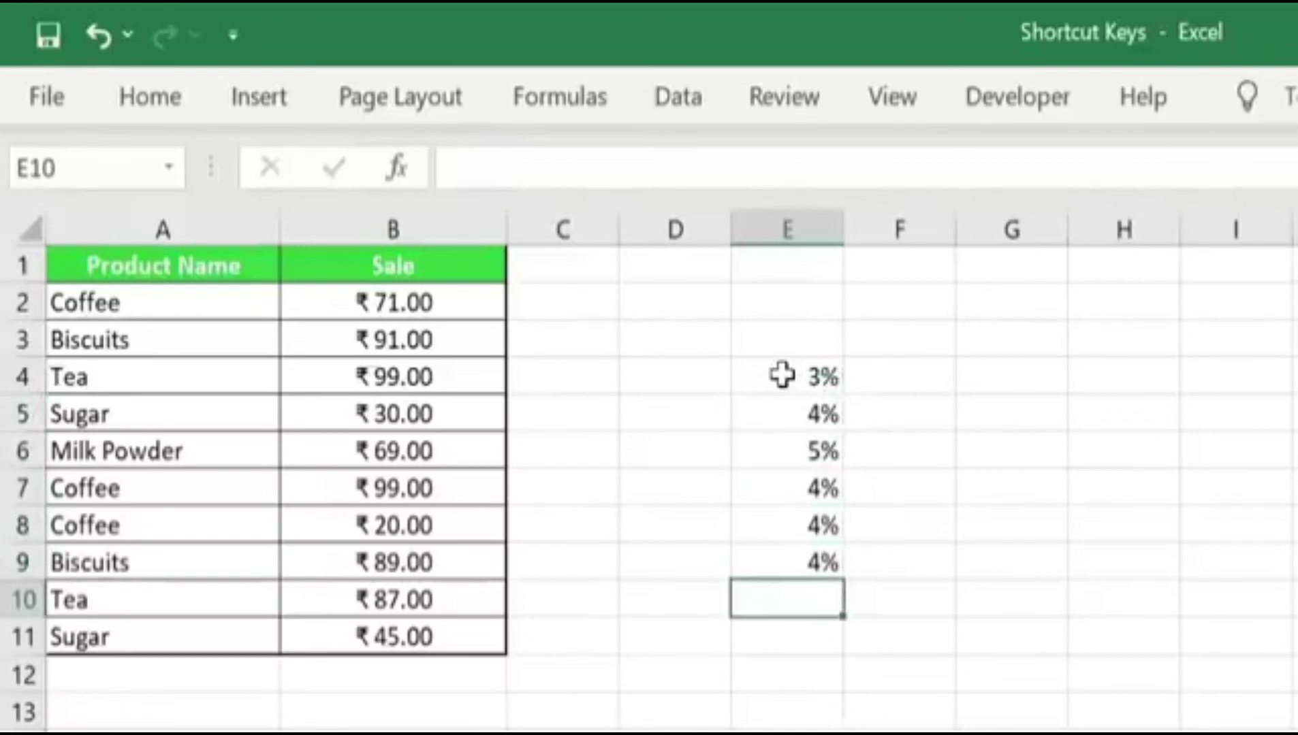
type("5")
key("Return")
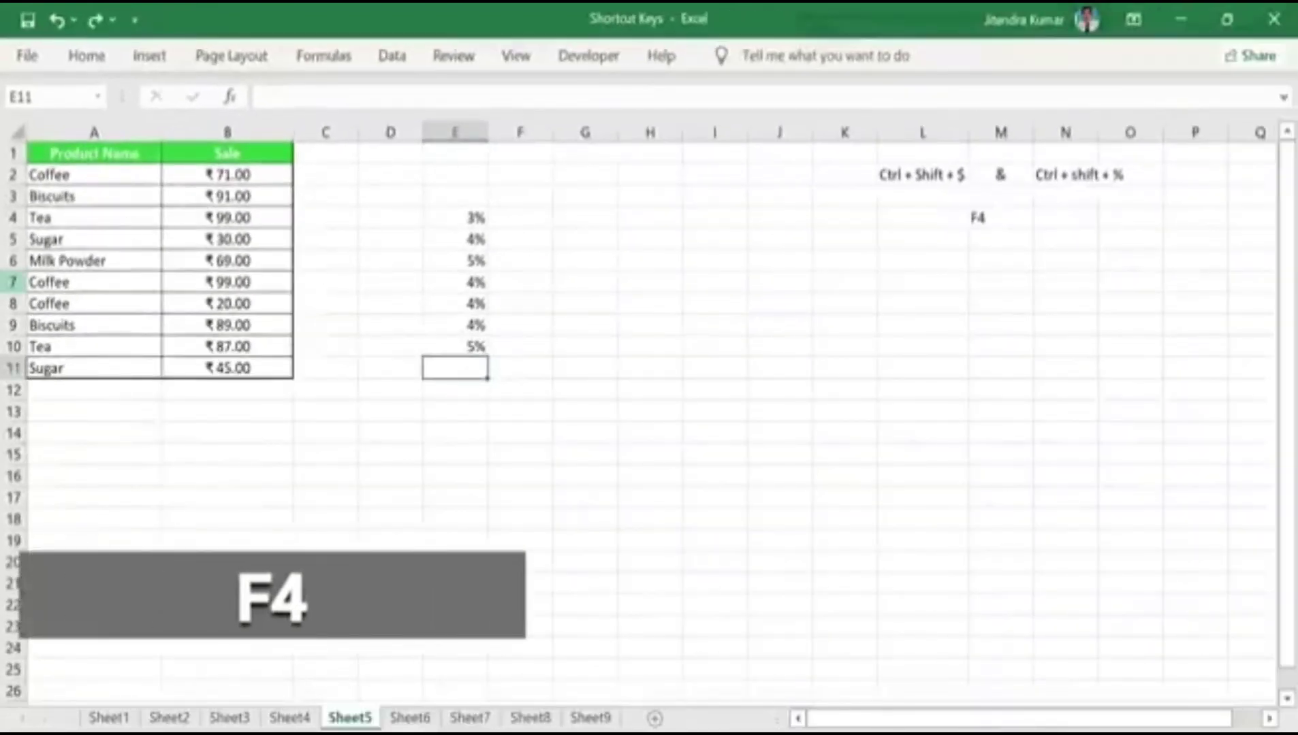
Step: Insert a blank row above row 7, the second Coffee entry
left_click(8, 282)
right_click(14, 290)
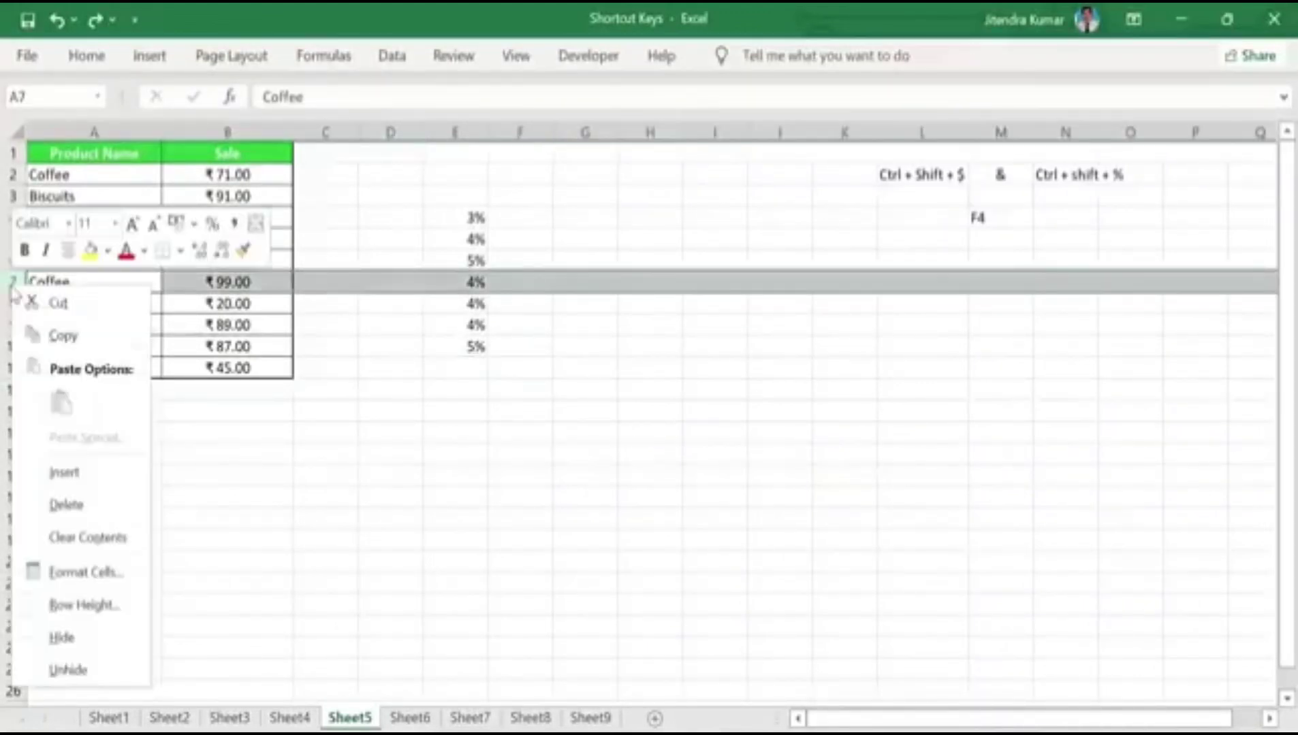
left_click(72, 471)
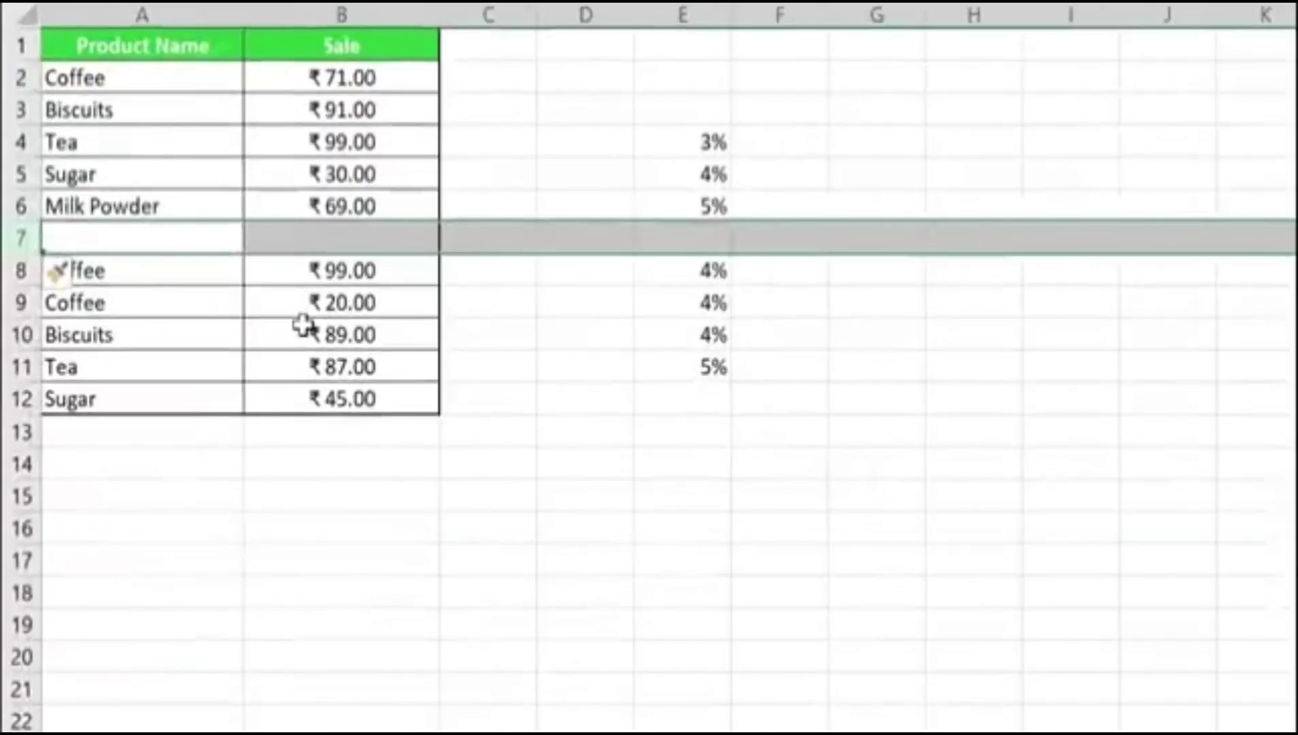
Step: Repeat the last row insertion at row 7 eight more times, then deselect the row by selecting E16
key("F4")
key("F4")
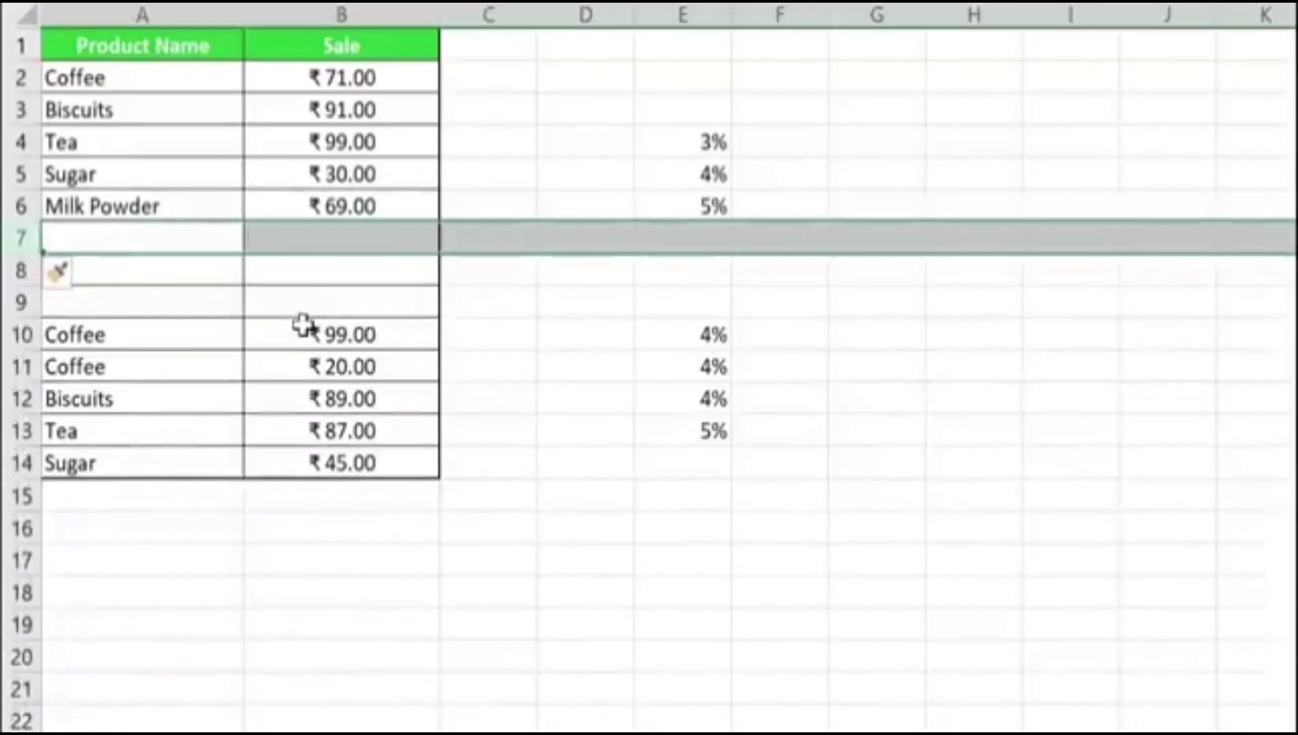
key("F4")
key("F4")
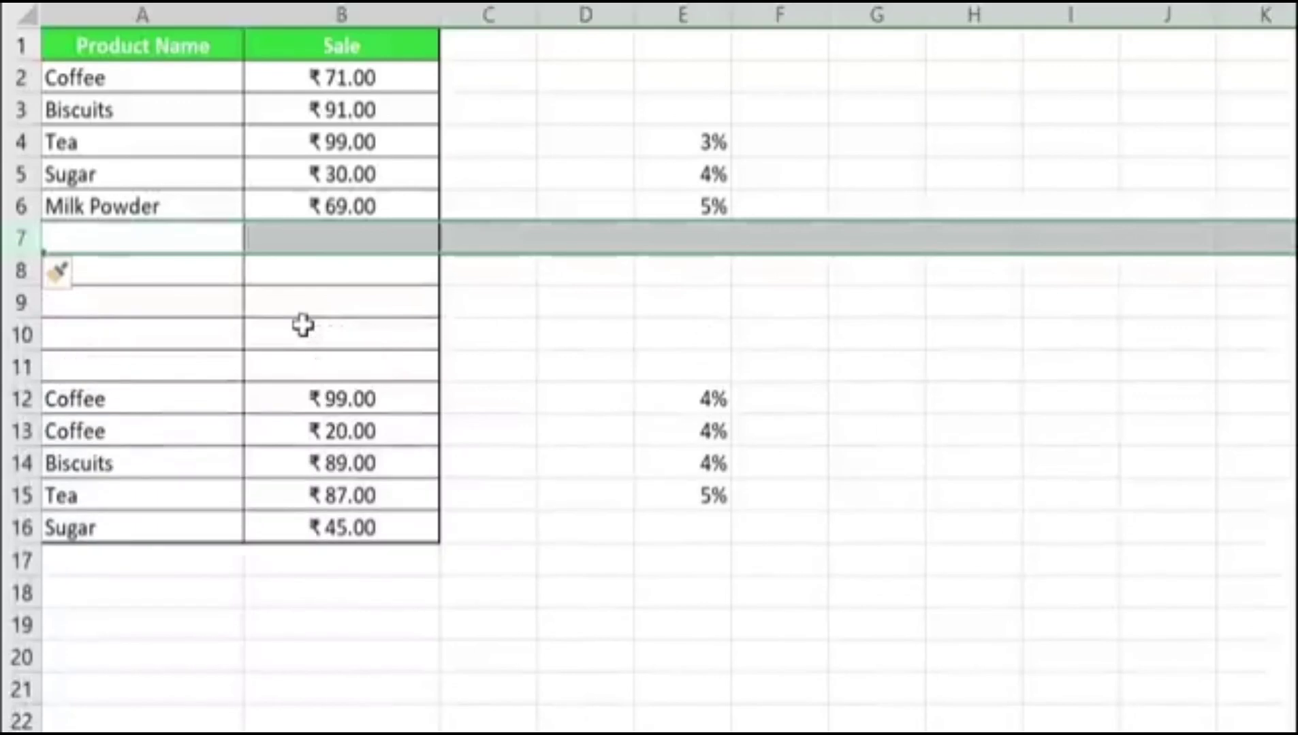
key("F4")
key("F4")
key("F4")
key("F4")
key("F4")
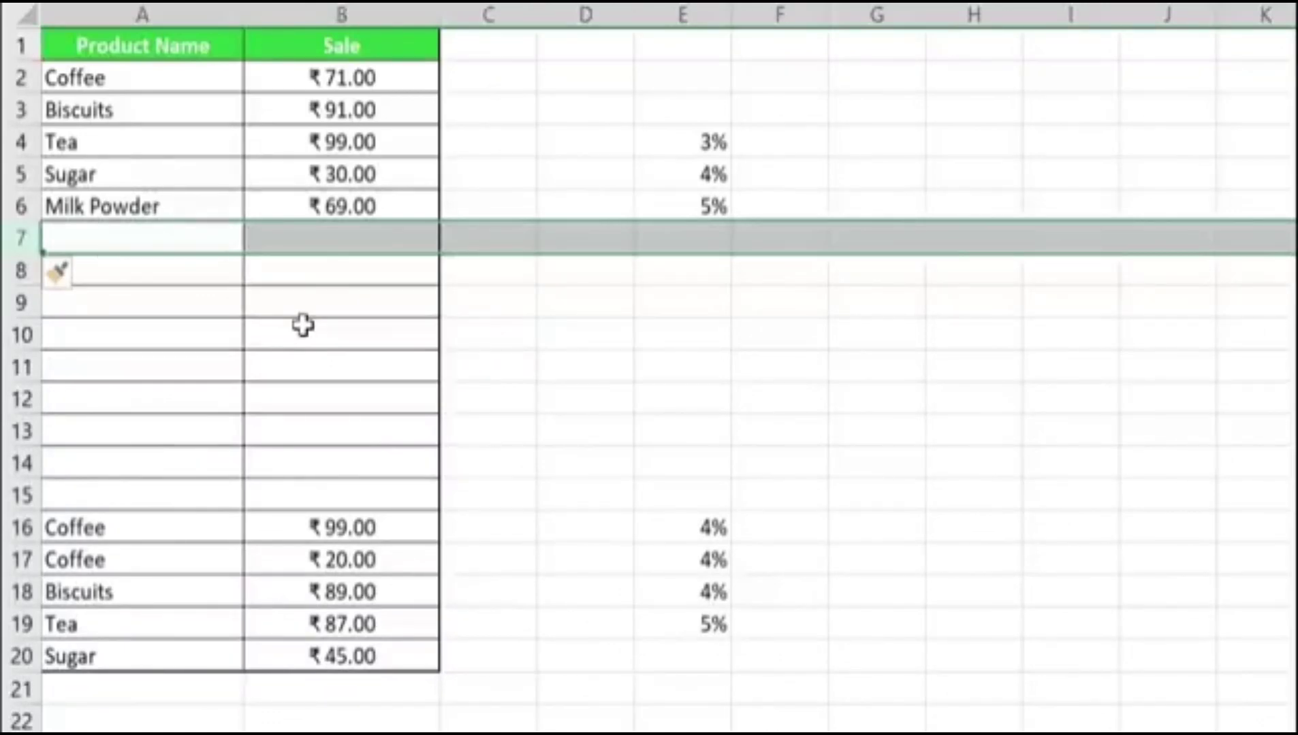
left_click(710, 526)
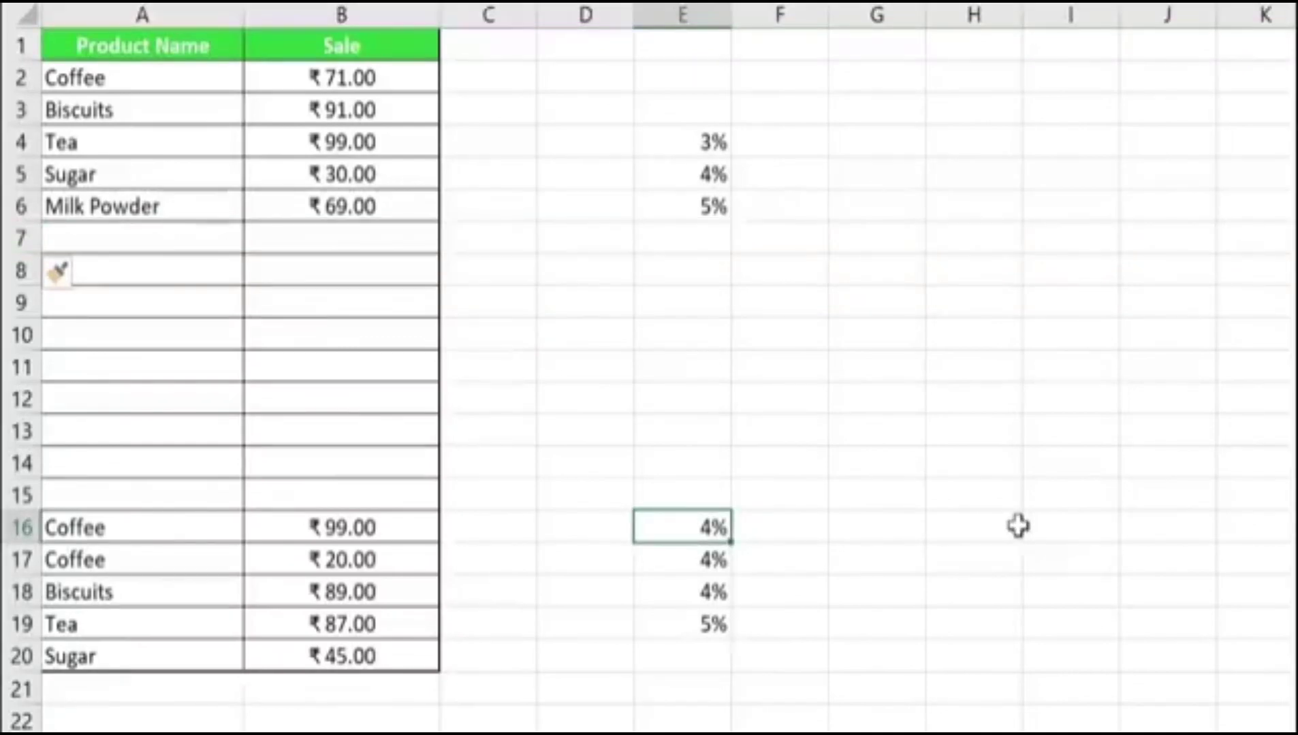
Step: Make the percentage values in cells E16 through E19 bold, one cell at a time
key("ctrl+b")
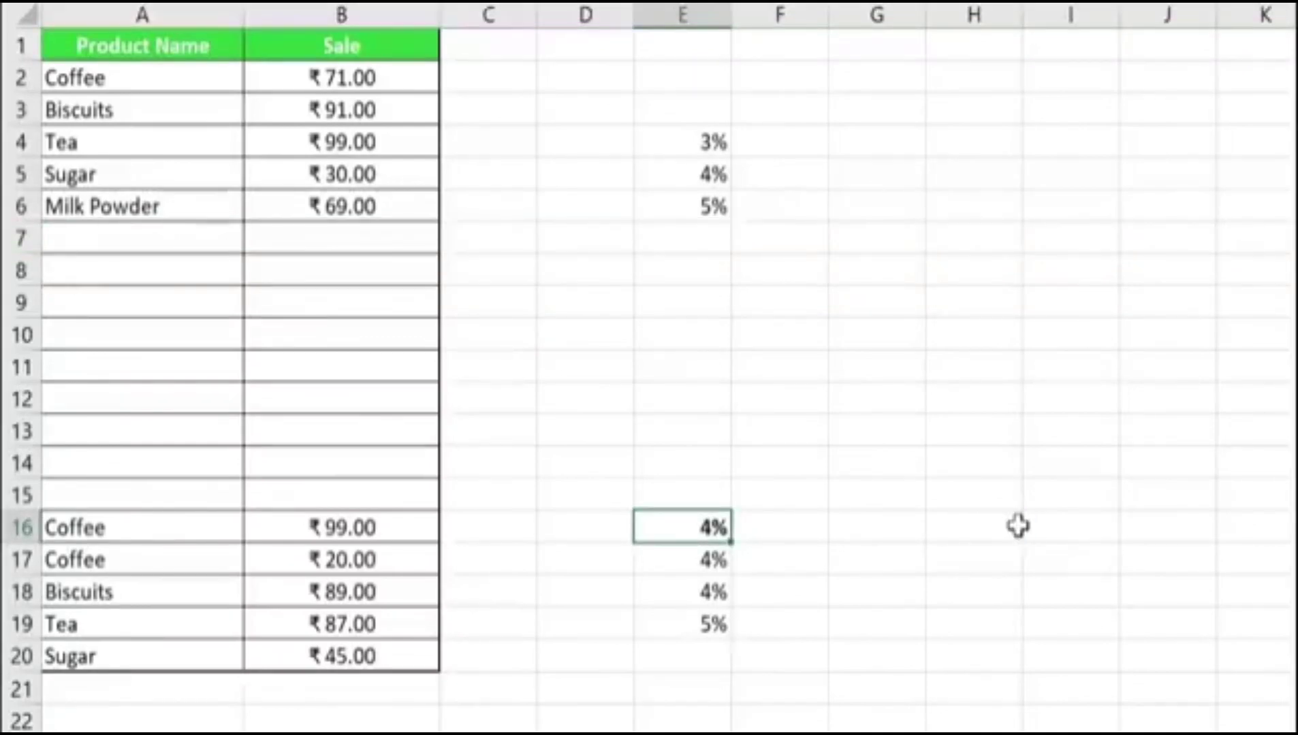
left_click(706, 565)
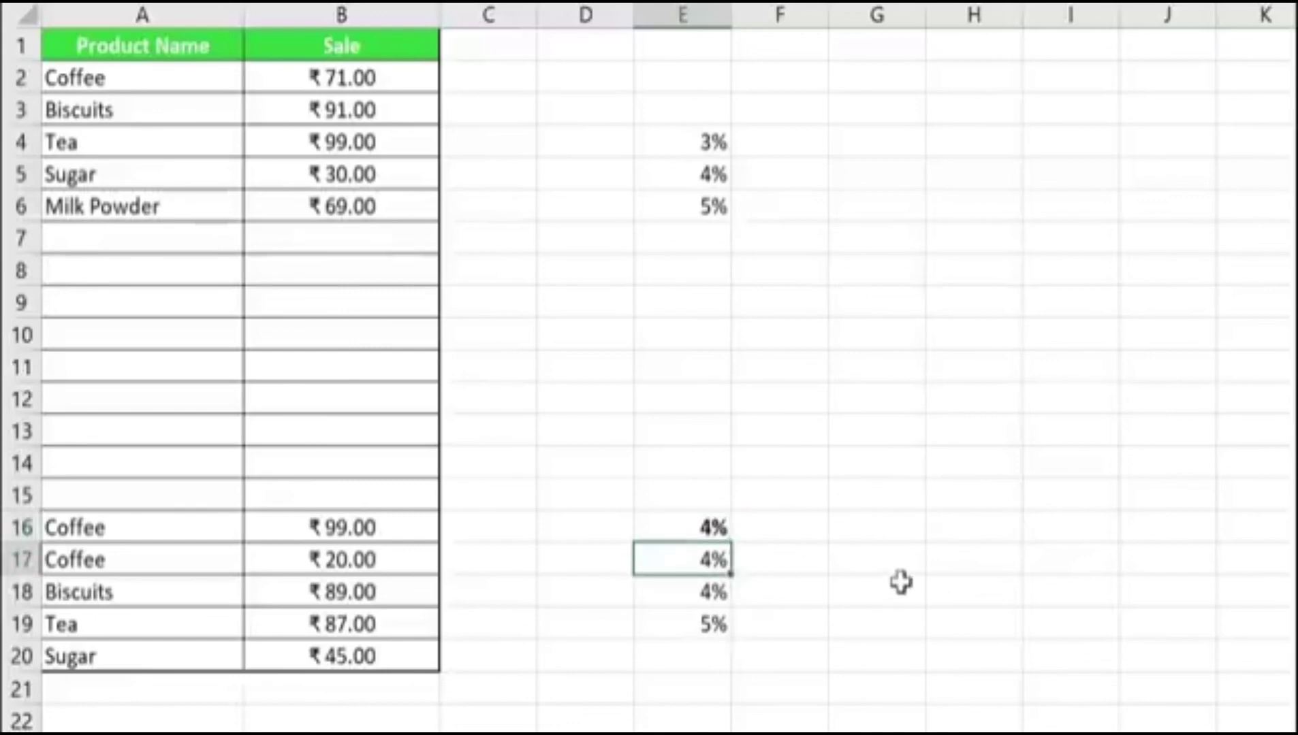
key("ctrl+b")
key("Down")
key("ctrl+b")
key("Down")
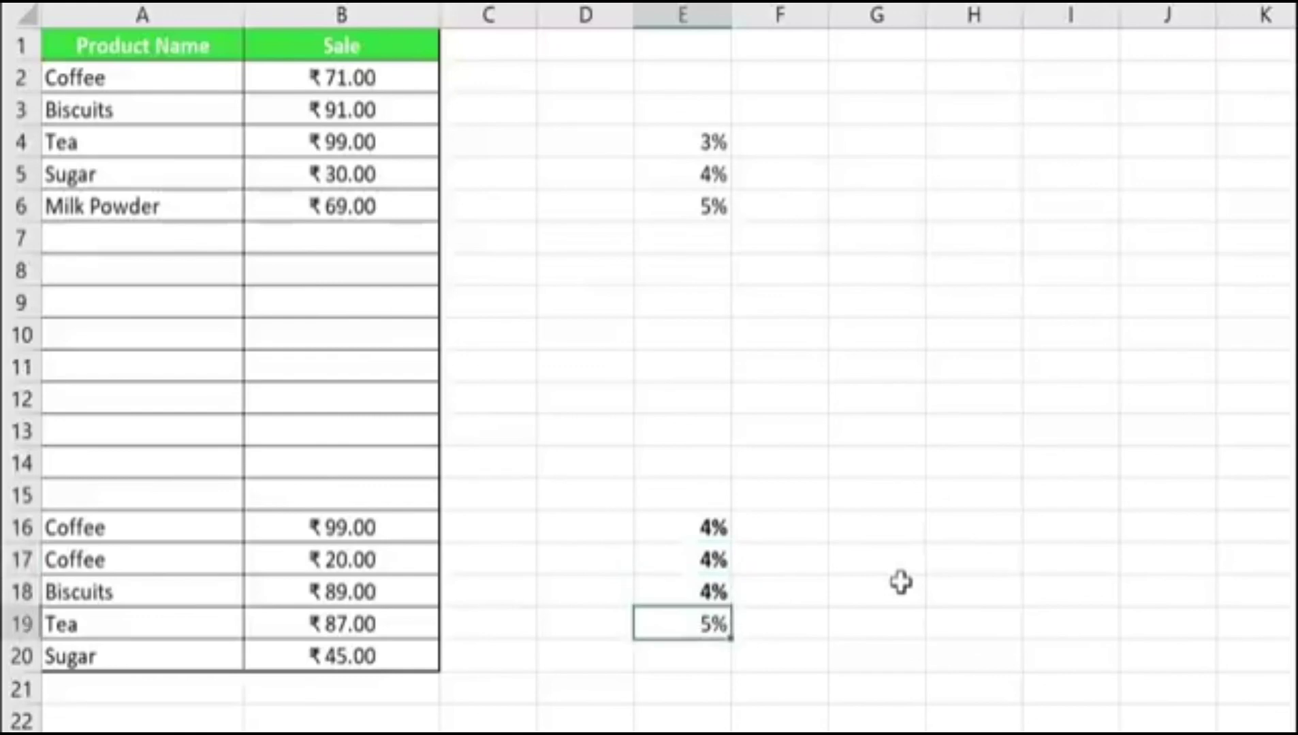
key("ctrl+b")
key("Down")
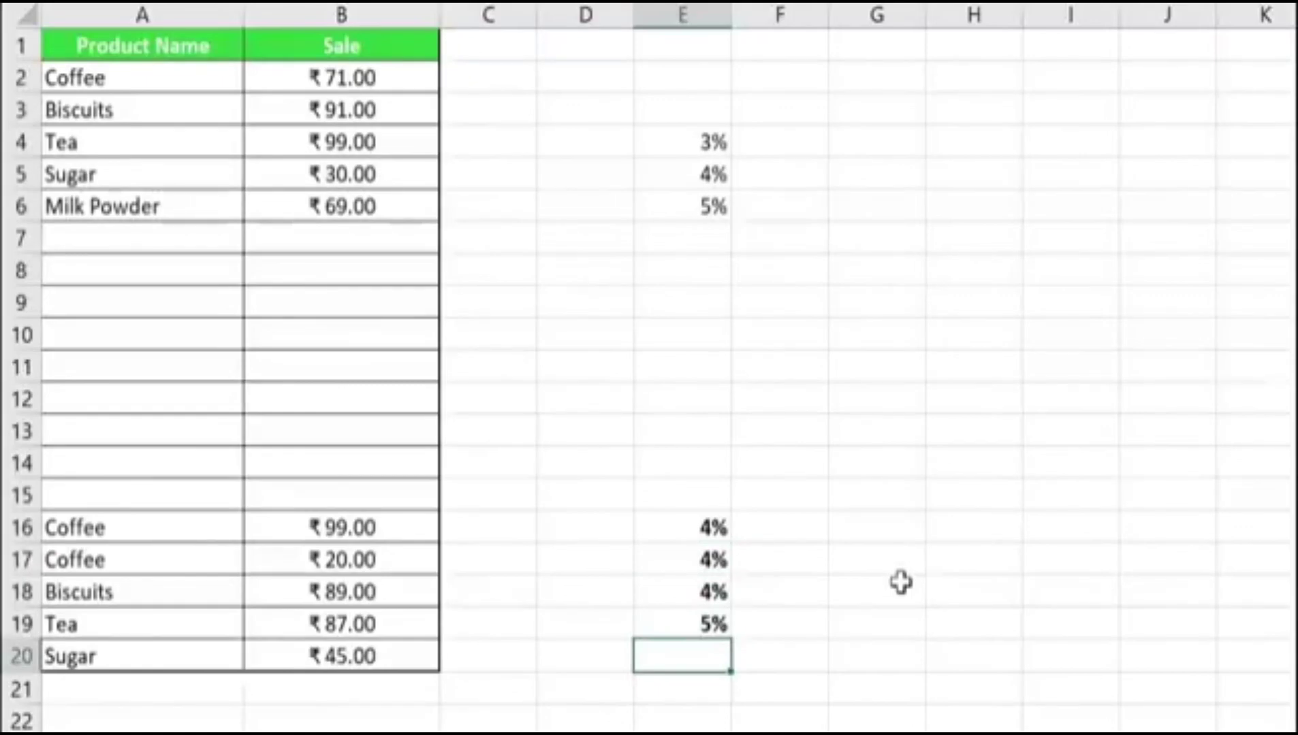
Step: Fill the Milk Powder cell A6 with yellow
left_click(168, 212)
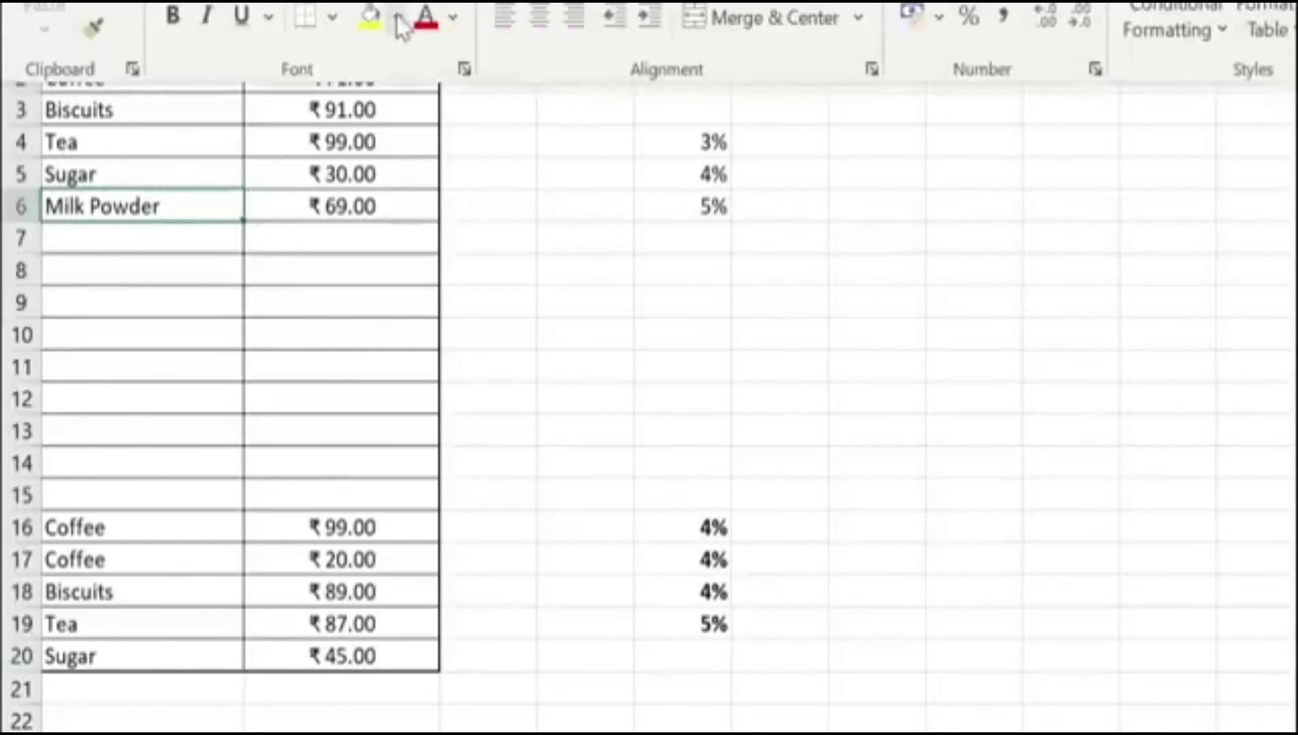
left_click(396, 15)
left_click(450, 328)
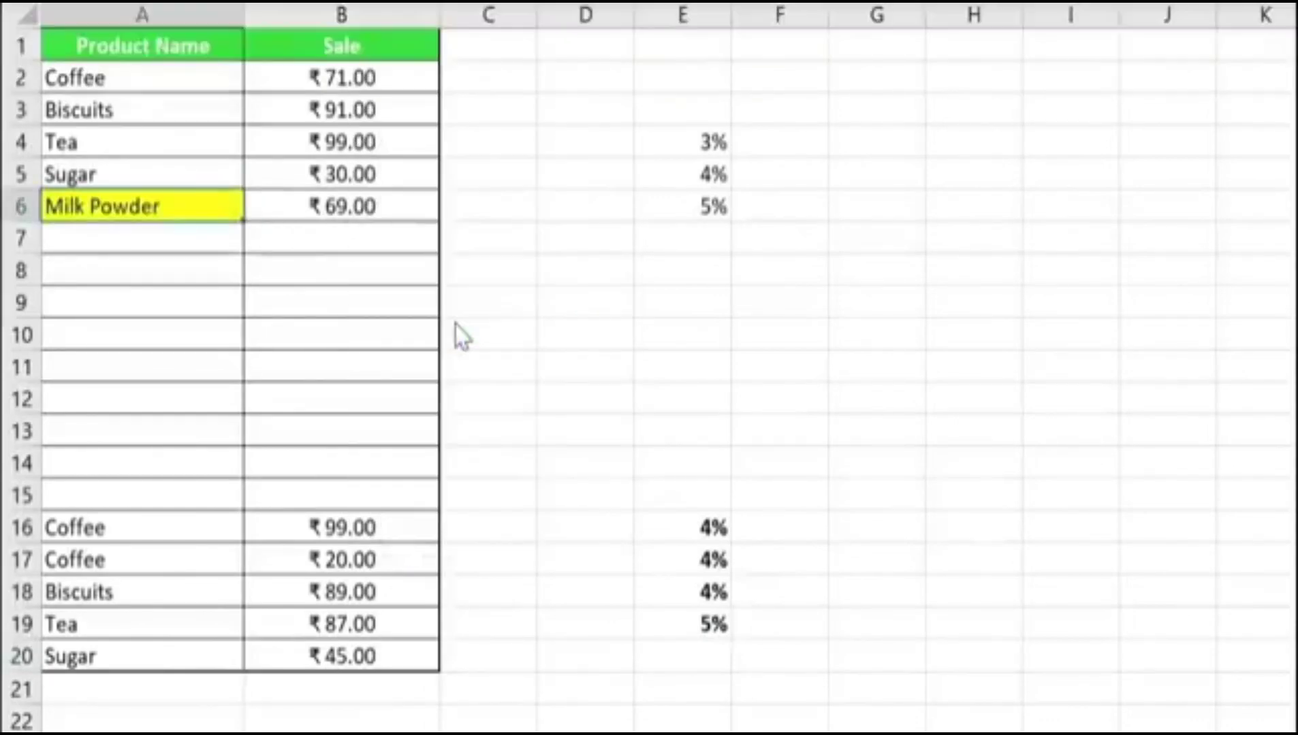